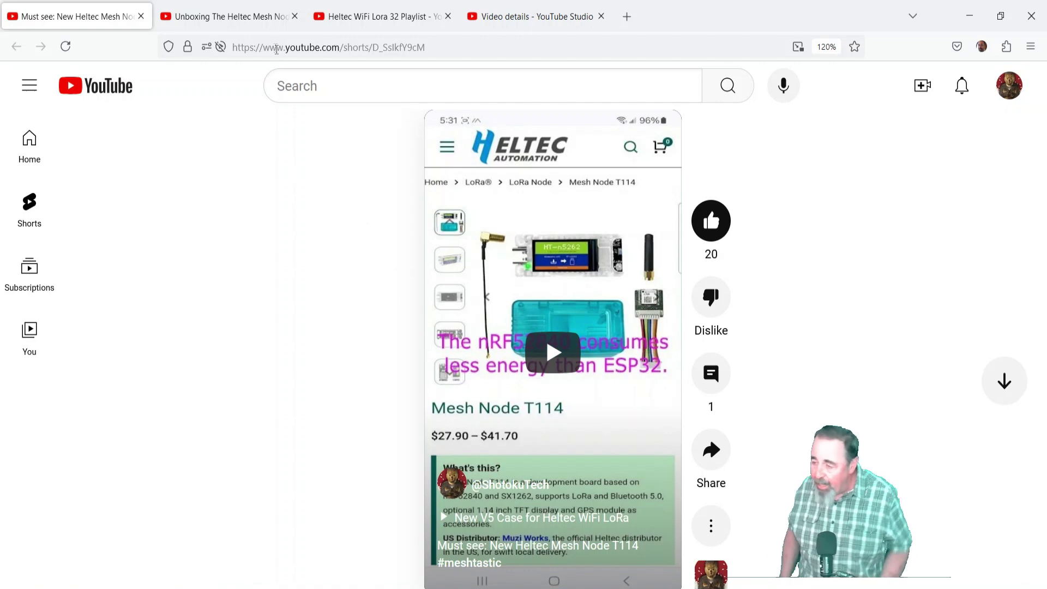
Bring the 'Unboxing The Heltec Mesh Node' YouTube tab to the front
click(228, 12)
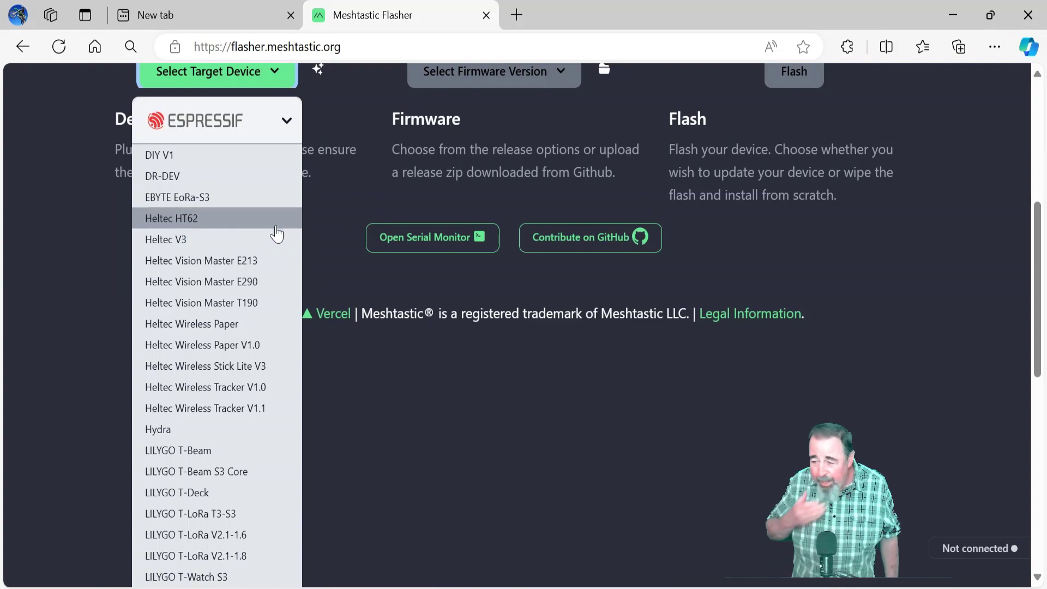
scroll(276, 229, up, 5)
scroll(276, 229, down, 5)
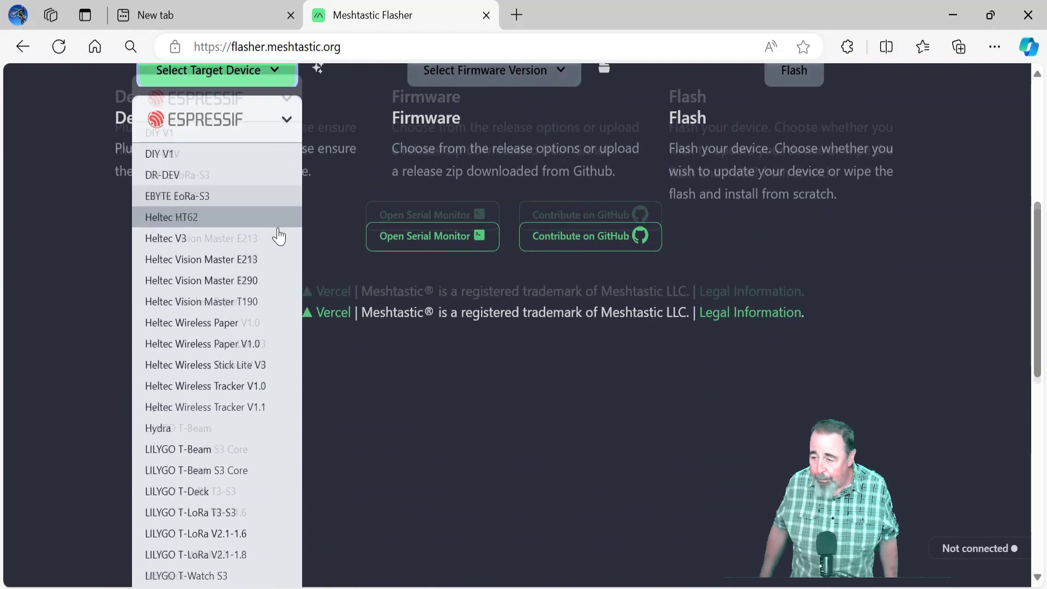
scroll(247, 398, down, 1)
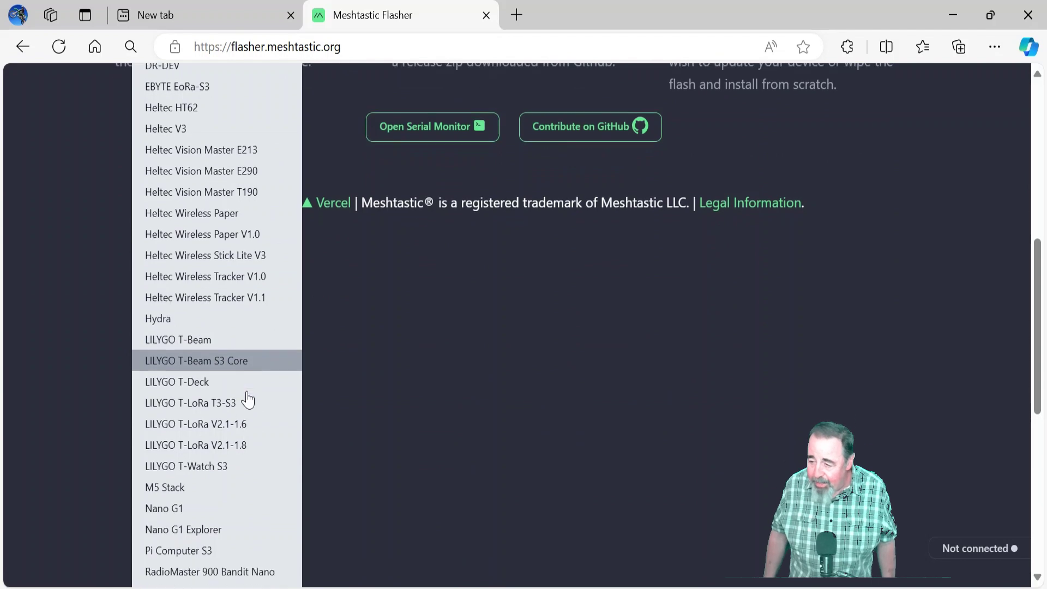
scroll(248, 400, down, 7)
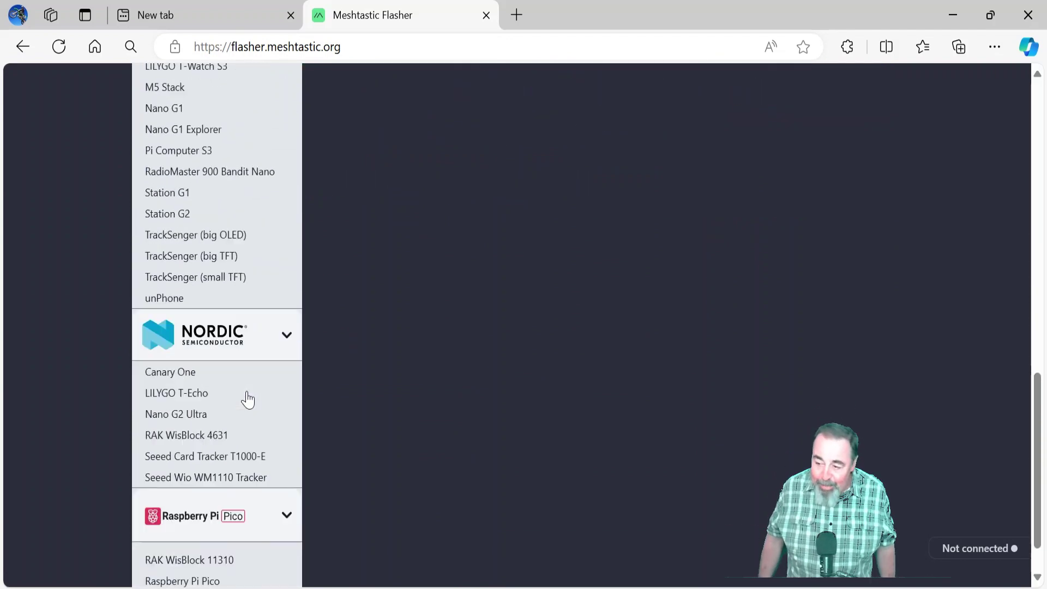
scroll(248, 400, down, 1)
scroll(246, 399, up, 15)
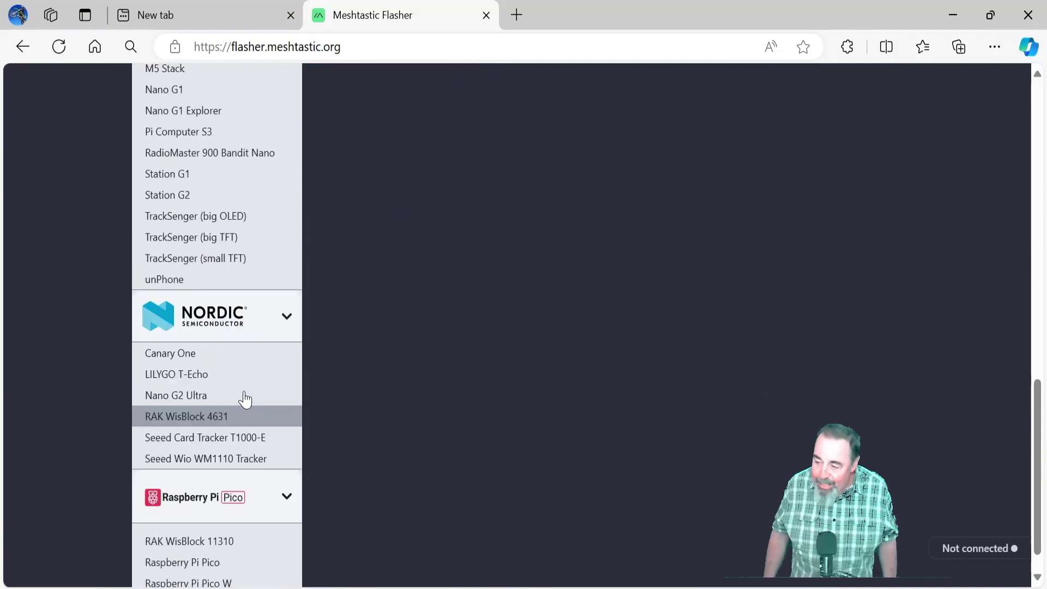
scroll(246, 400, up, 2)
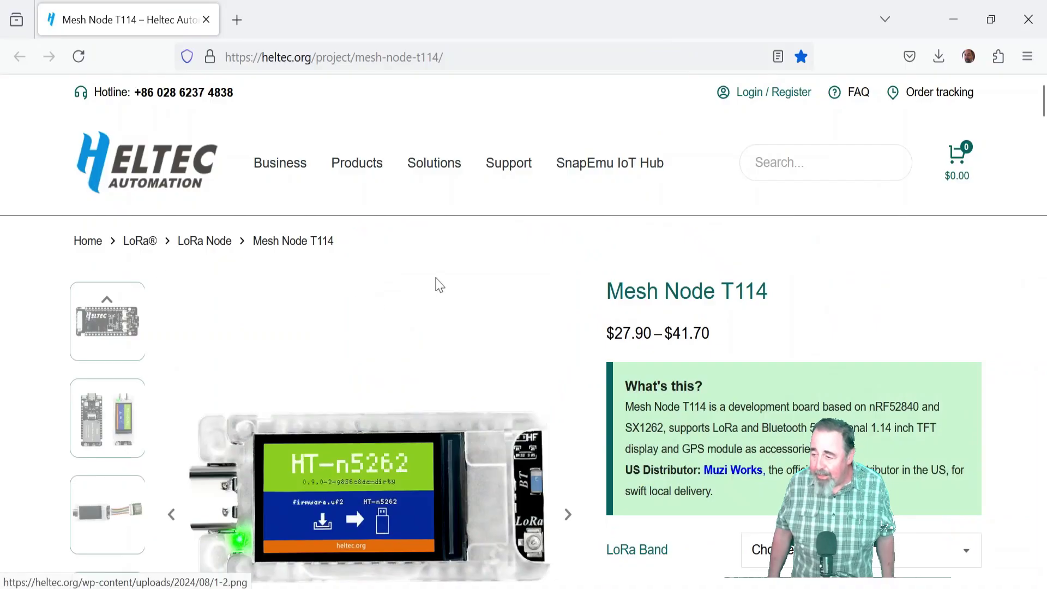
Open the Mesh Node T114 page from the Docs & Resource User Manual link
scroll(440, 285, down, 20)
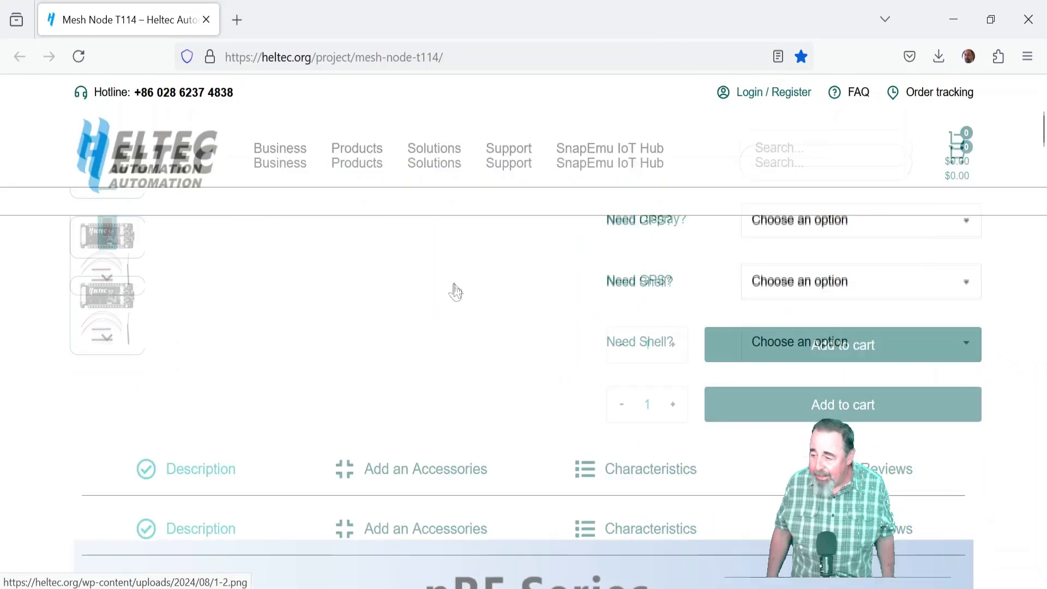
scroll(434, 317, down, 20)
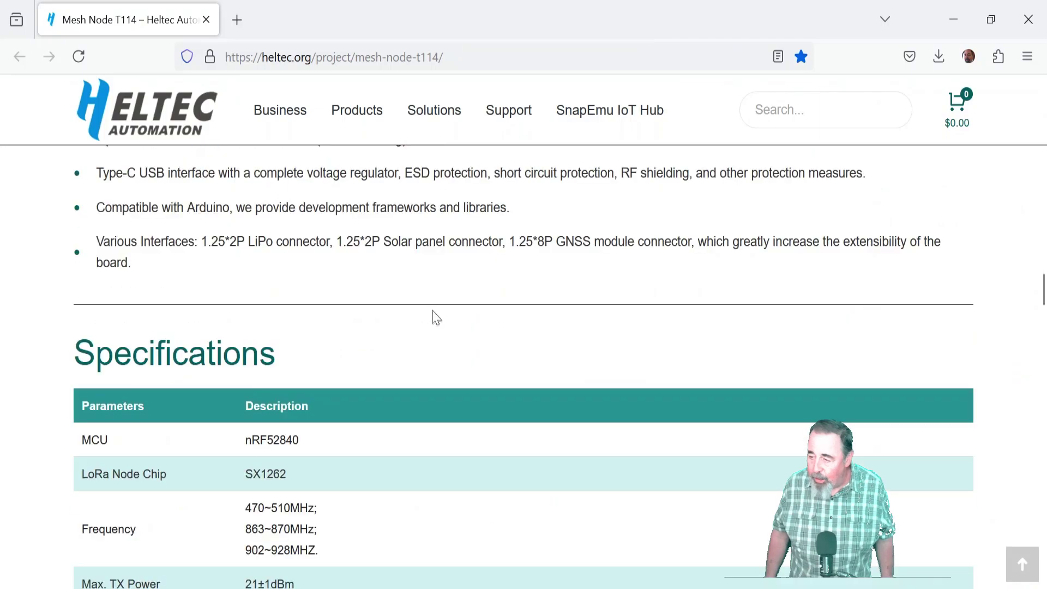
scroll(434, 316, down, 20)
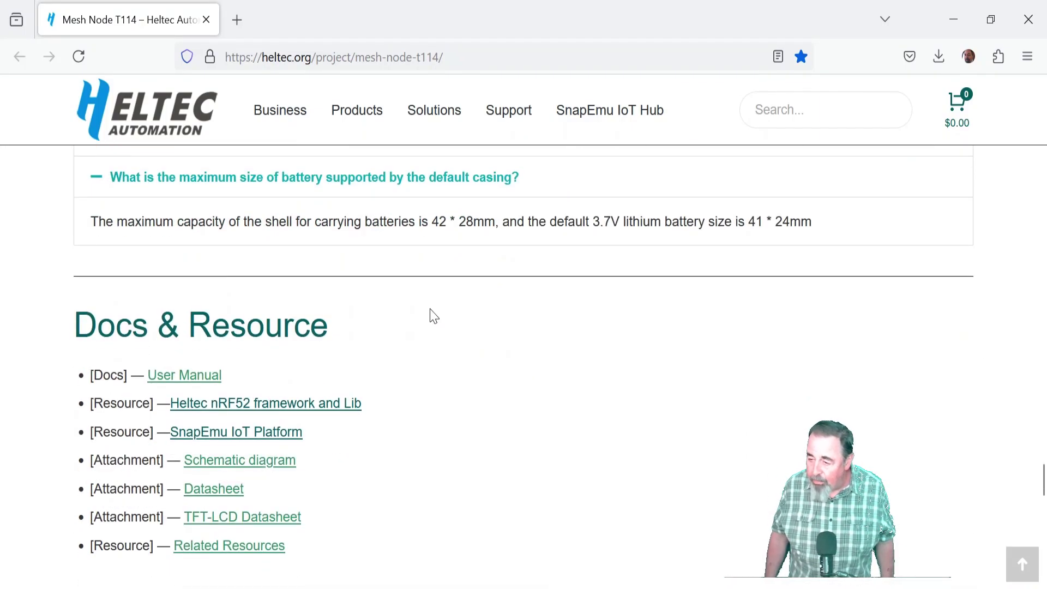
click(195, 381)
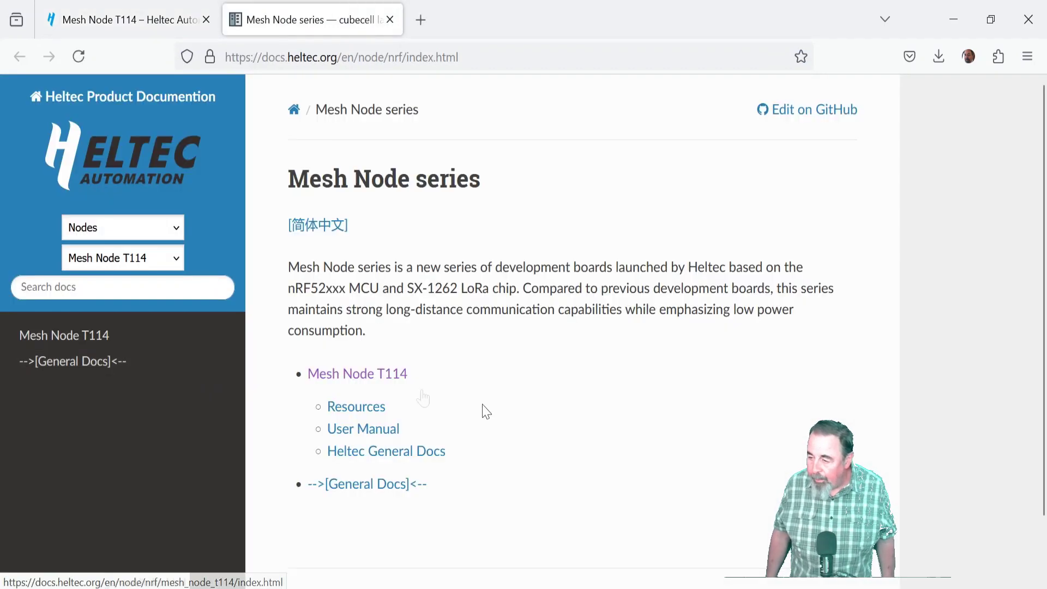
click(358, 373)
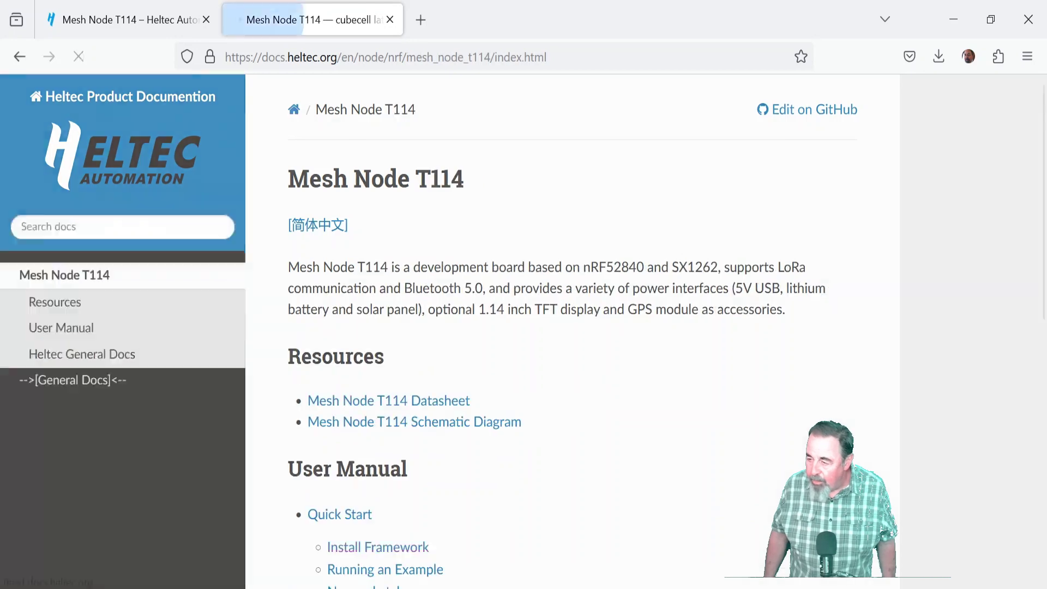
View the Install Framework section, then return to the T114 manual index
scroll(600, 429, down, 5)
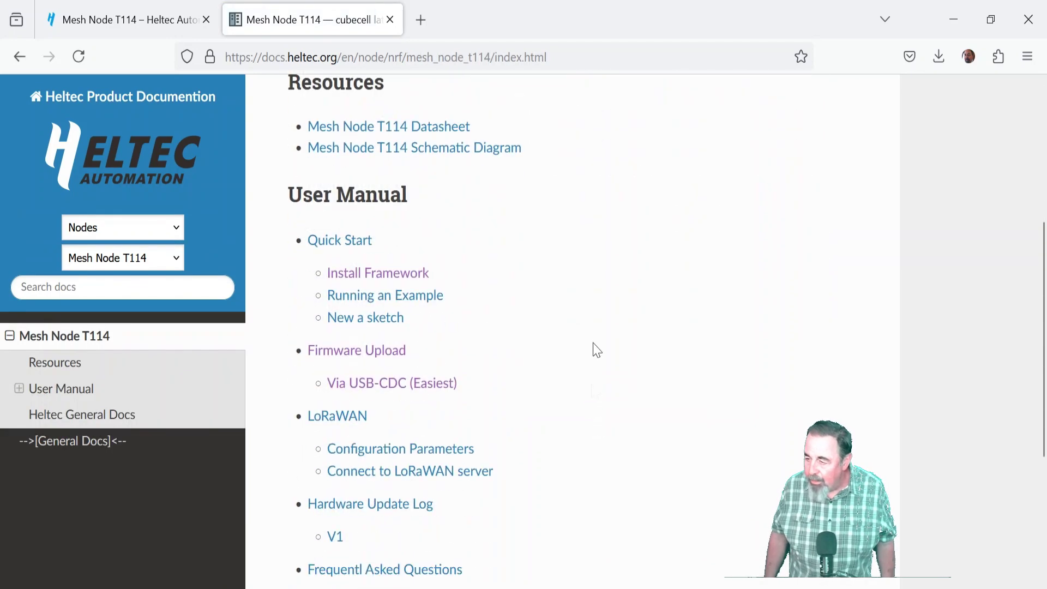
click(415, 277)
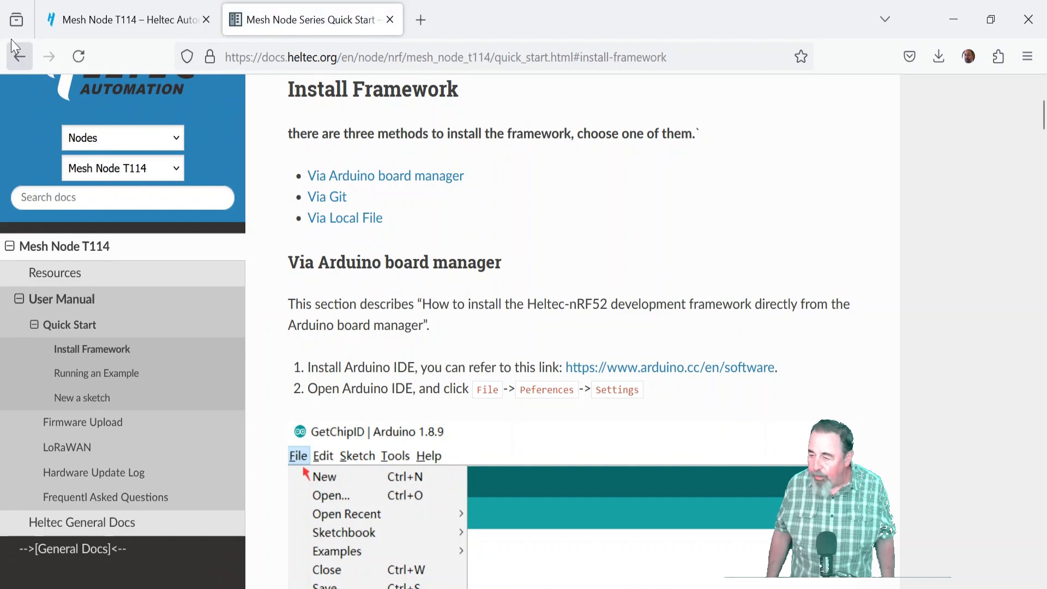
click(15, 48)
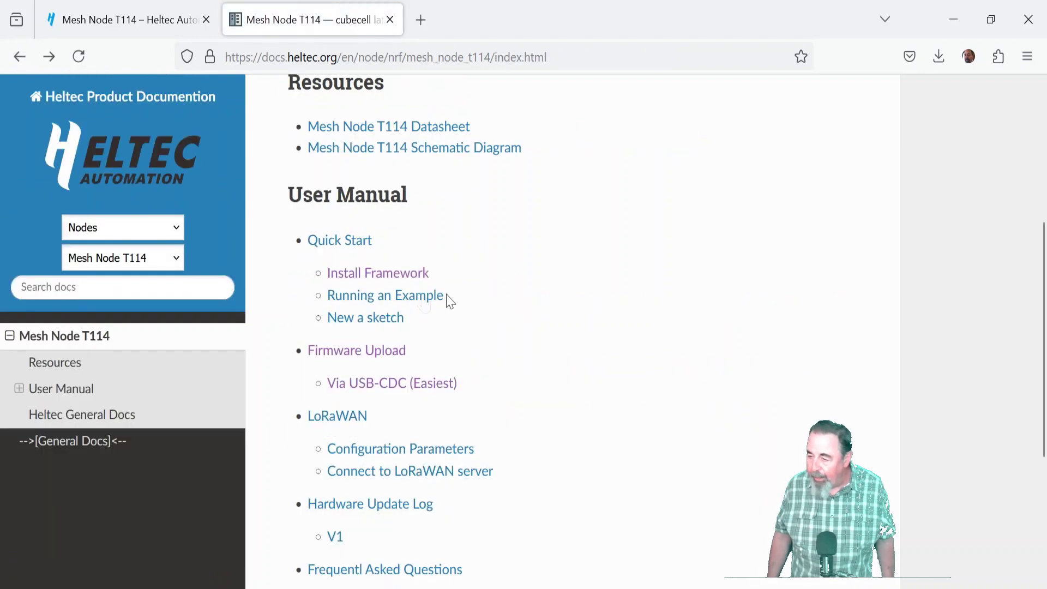
Read the Firmware Upload guide's Via USB-CDC steps and highlight the double-press RST instruction
click(374, 352)
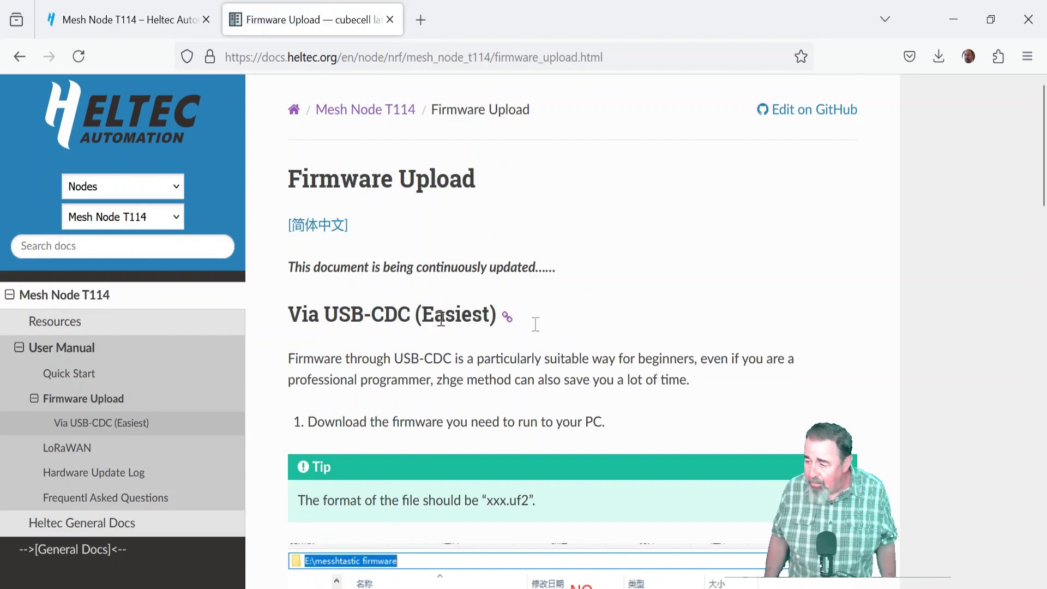
scroll(682, 334, down, 5)
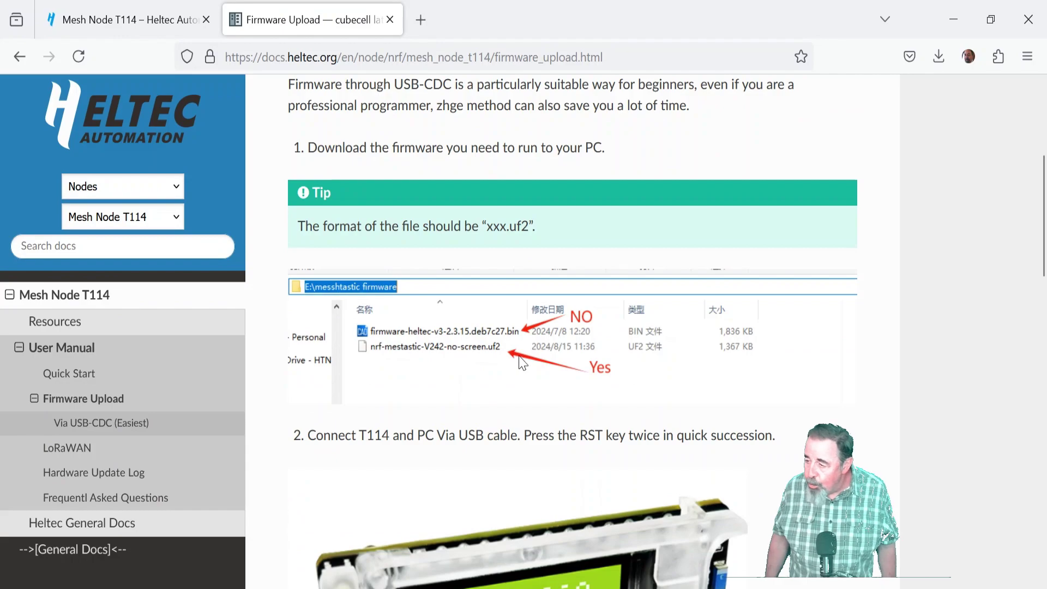
scroll(527, 373, down, 2)
scroll(524, 341, down, 10)
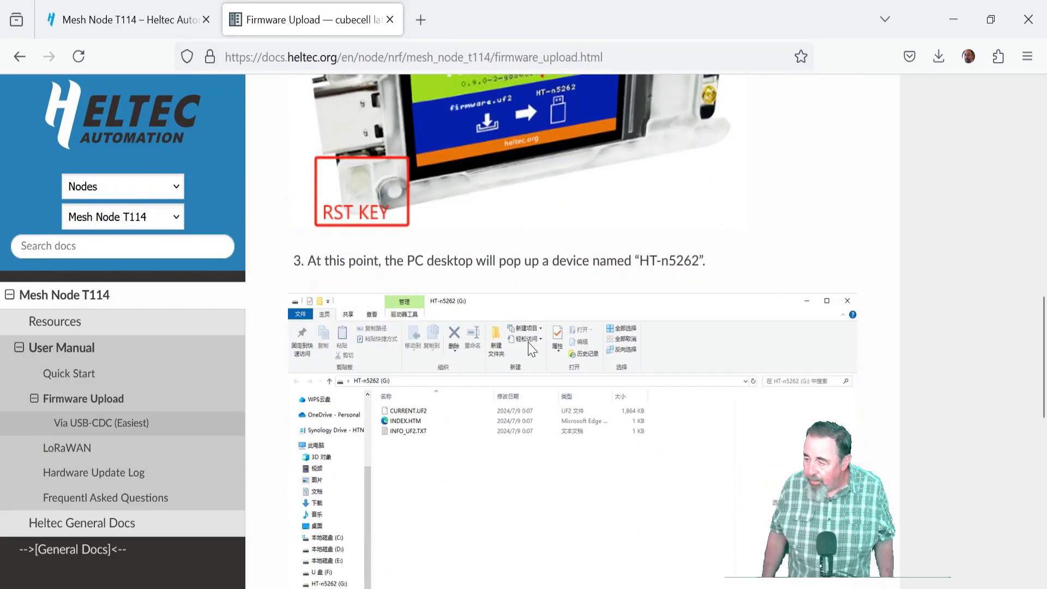
scroll(528, 342, up, 6)
scroll(721, 291, up, 2)
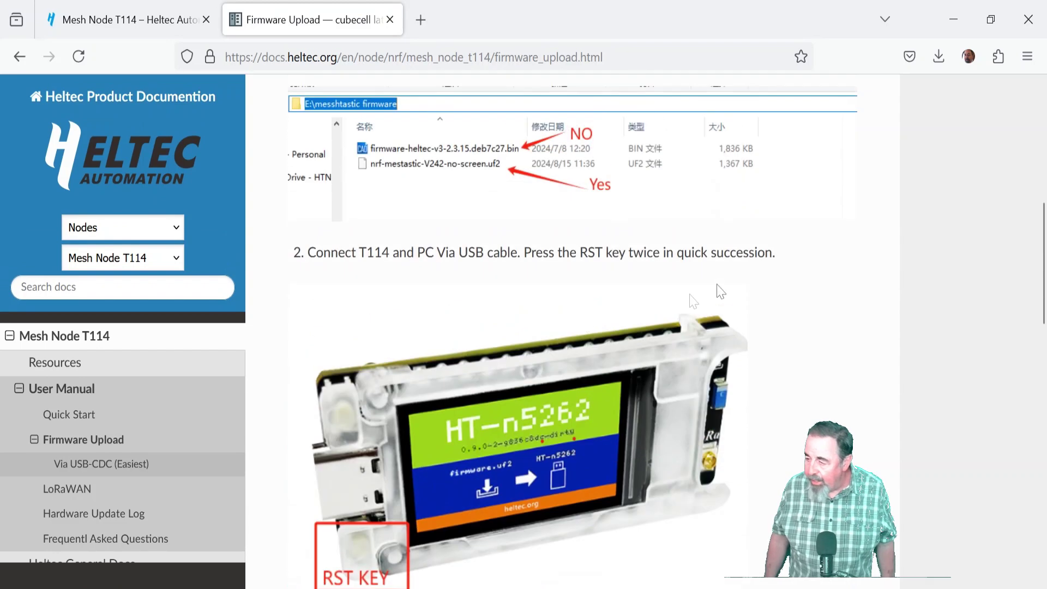
drag(538, 259, 582, 240)
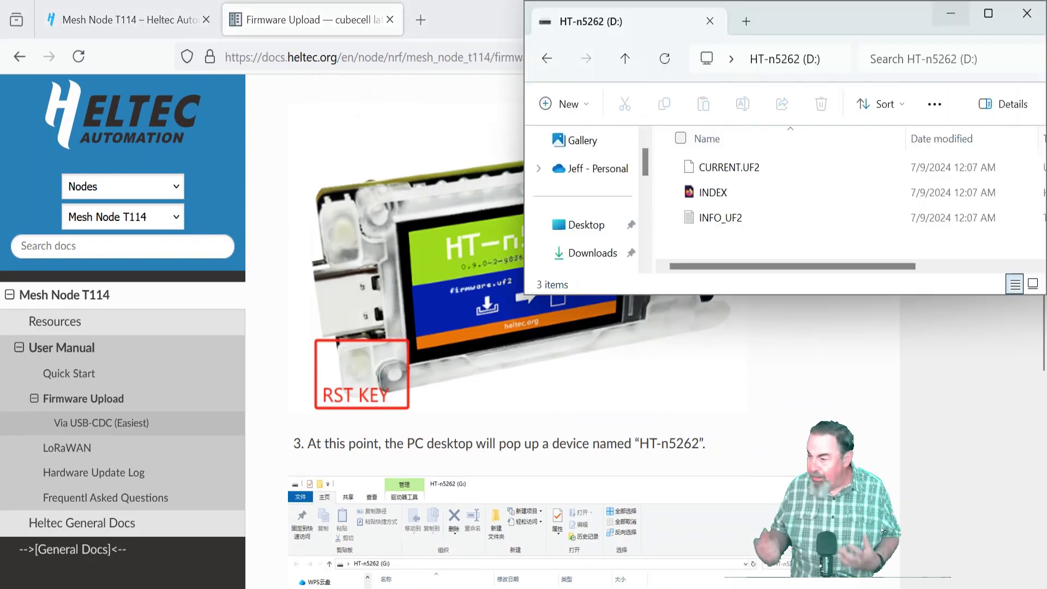
double_click(831, 11)
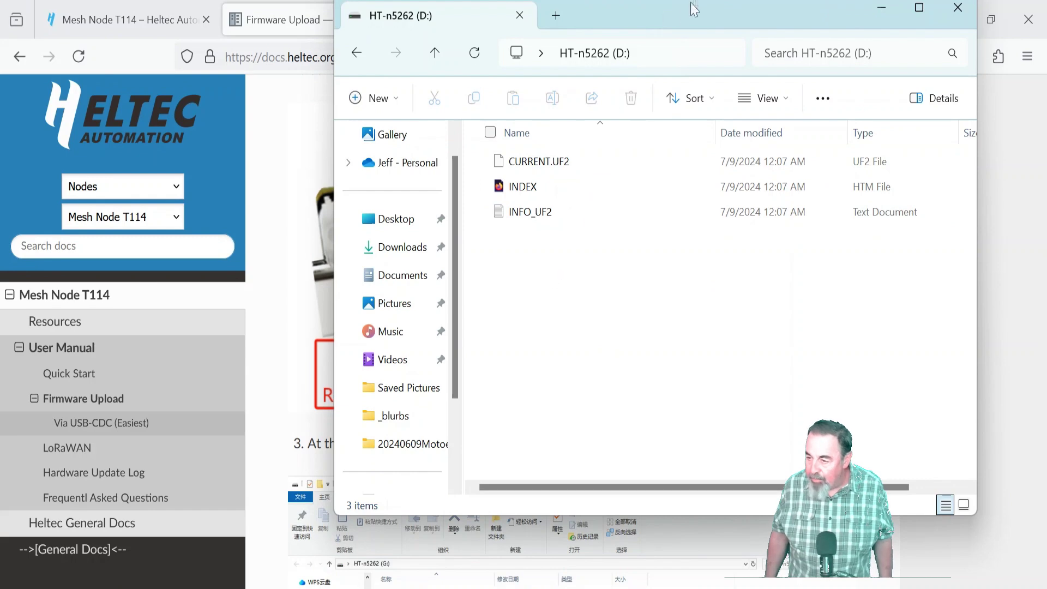
double_click(684, 7)
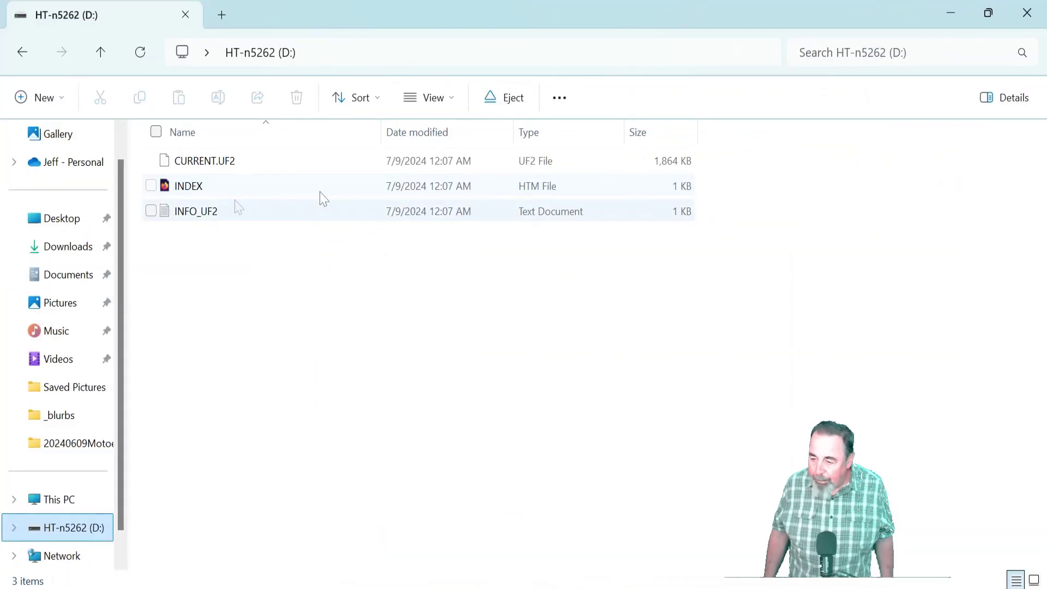
scroll(75, 458, down, 1)
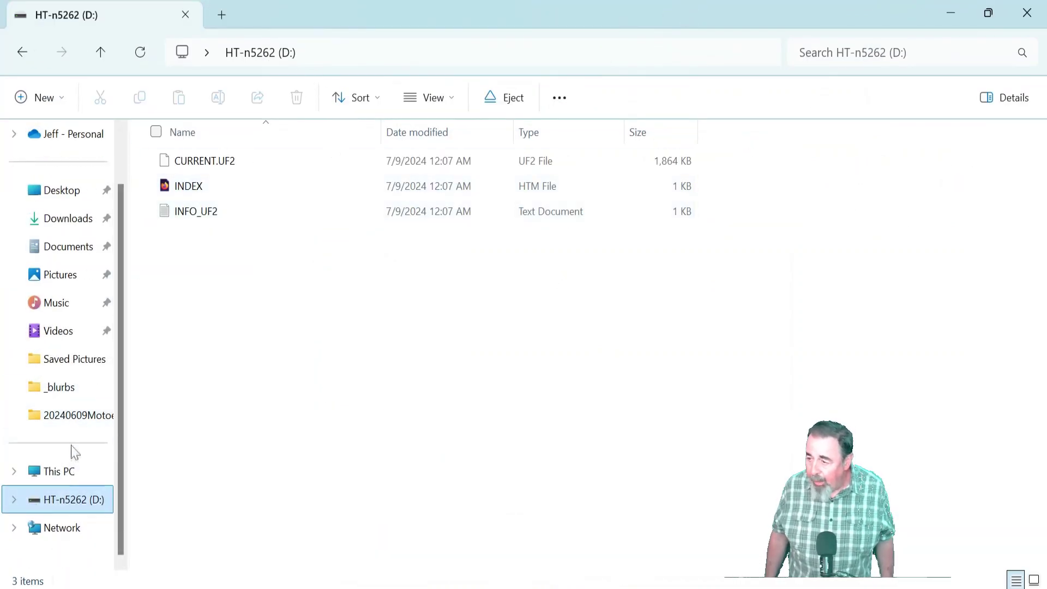
click(58, 475)
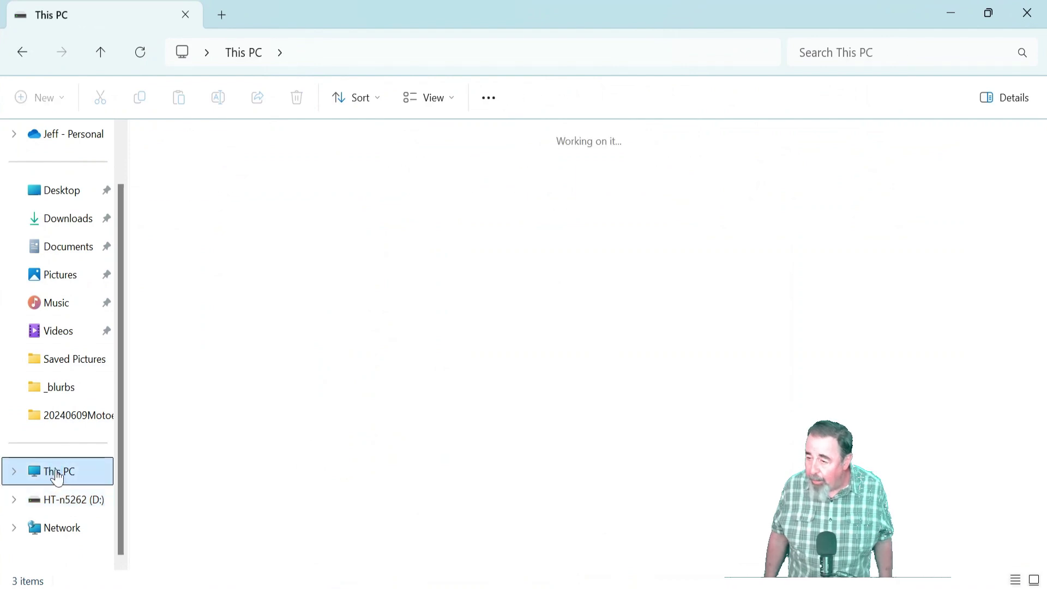
click(472, 178)
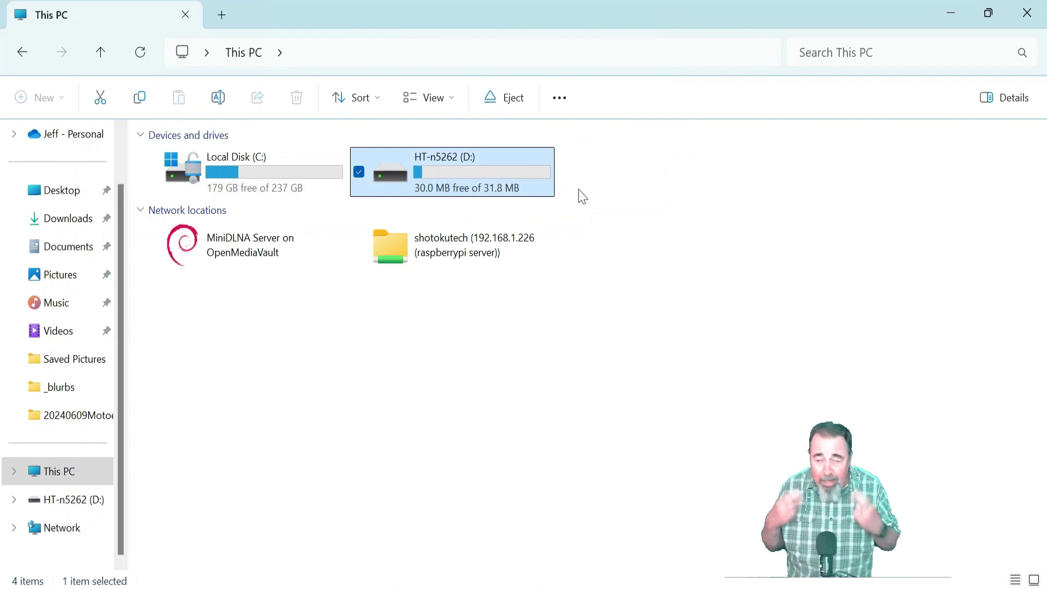
double_click(450, 173)
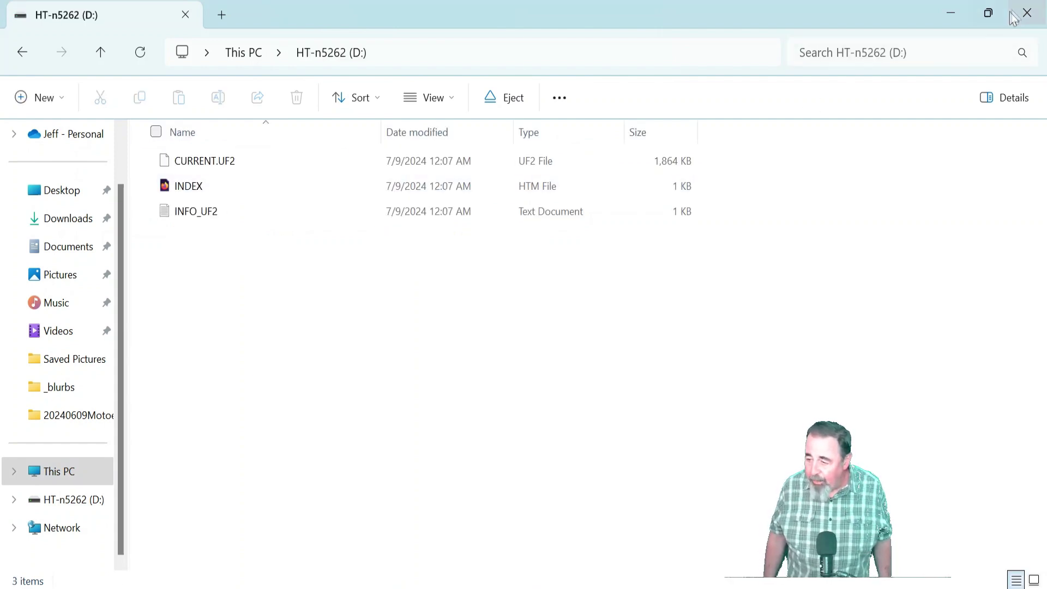
click(987, 14)
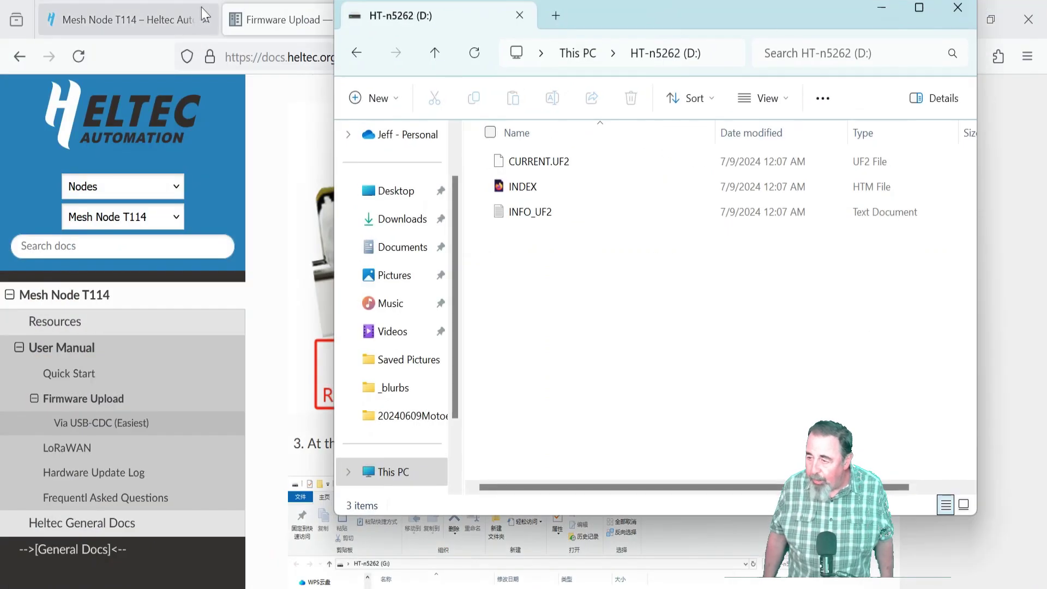
Open the Heltec nRF52 framework and Lib repository from the T114 product page
click(157, 17)
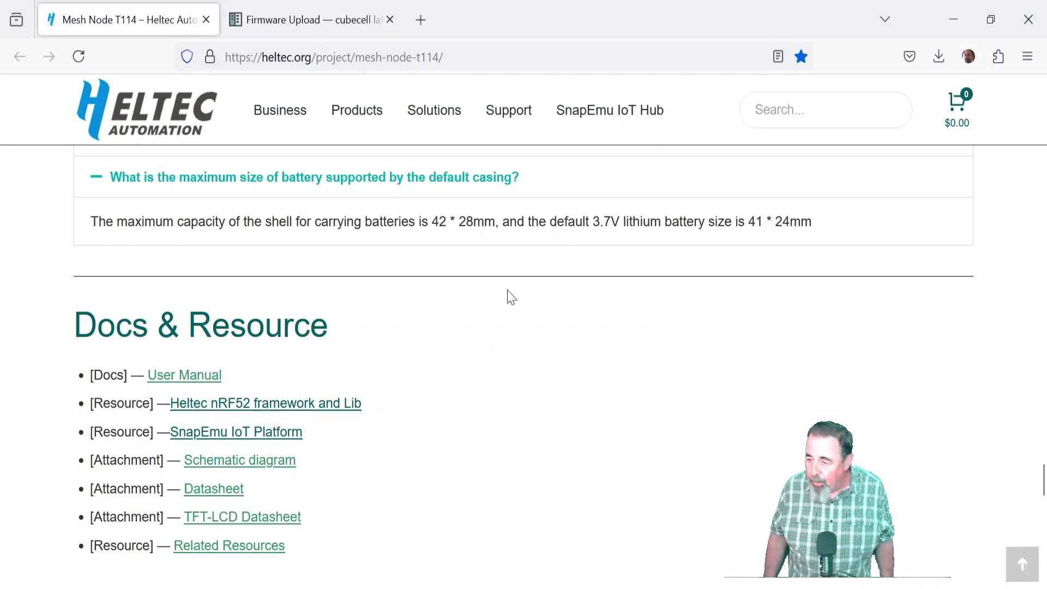
click(289, 411)
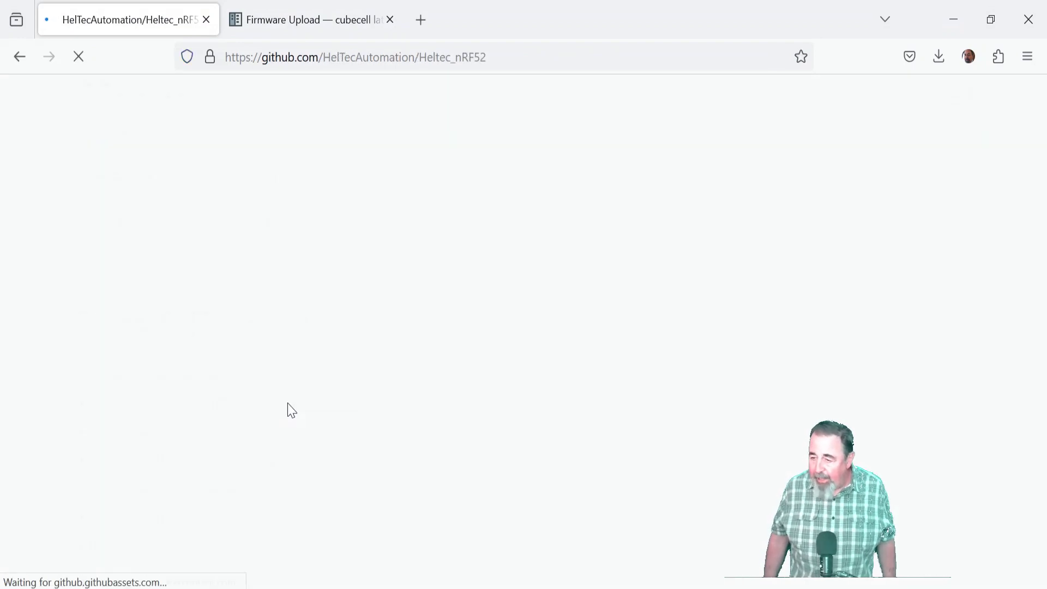
scroll(289, 411, down, 2)
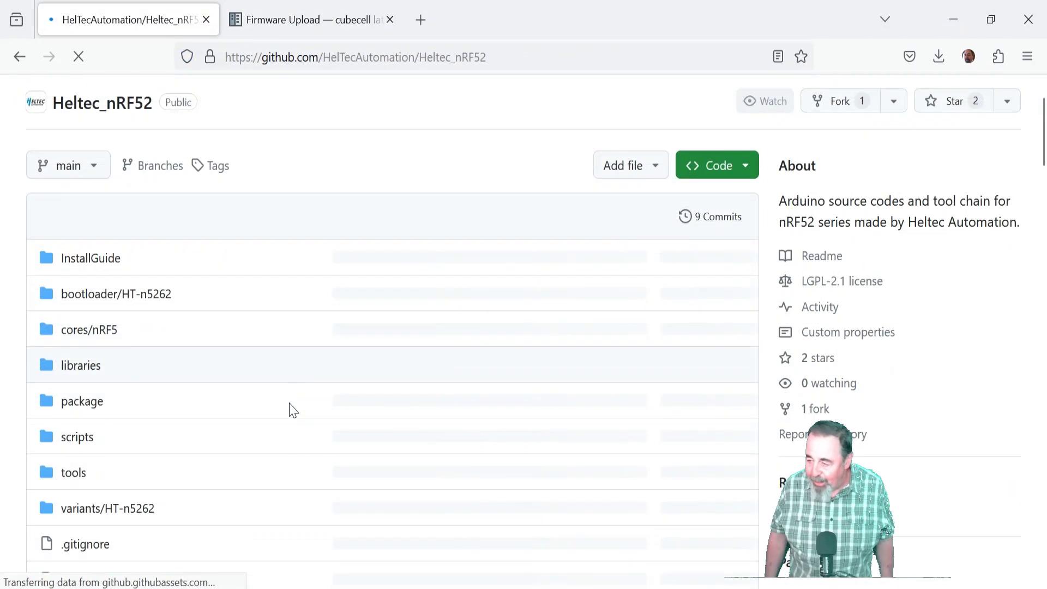
scroll(240, 365, down, 2)
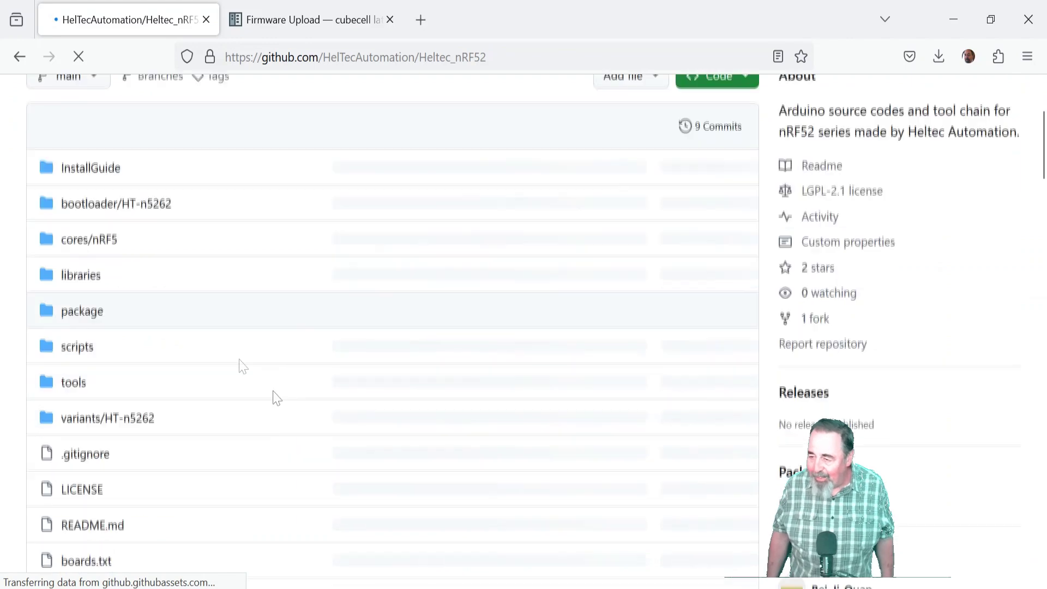
Browse the bootloader/HT-n5262 folder, then go back to the T114 product page
click(105, 211)
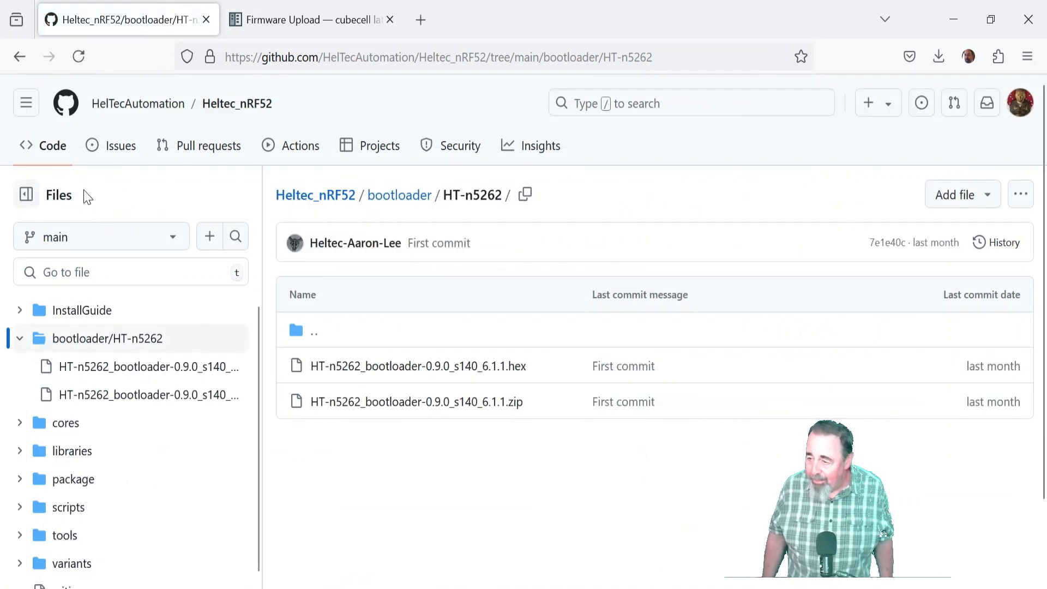
scroll(98, 276, down, 2)
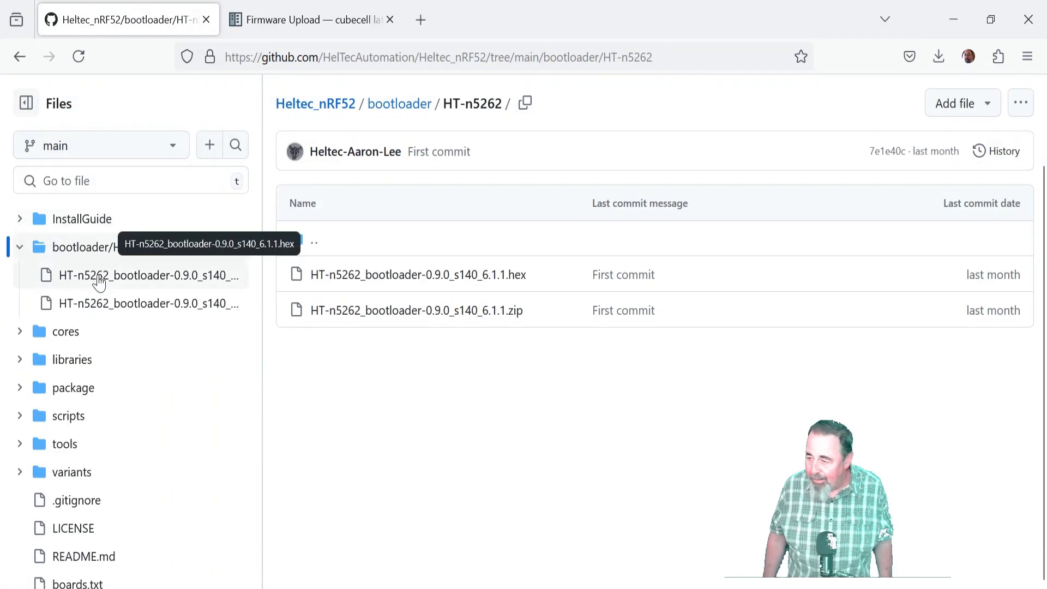
scroll(98, 282, up, 2)
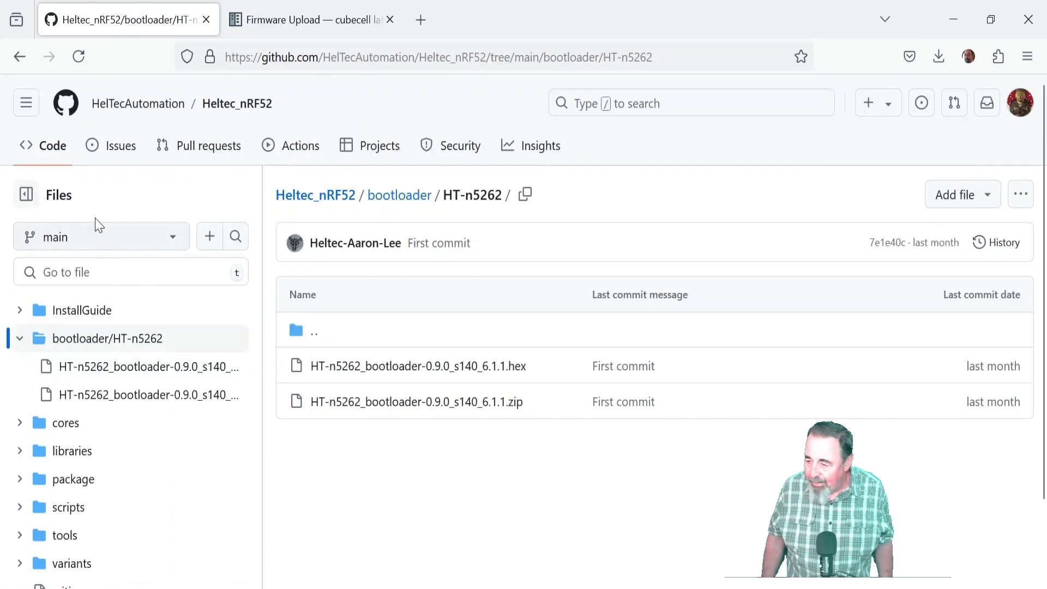
click(21, 61)
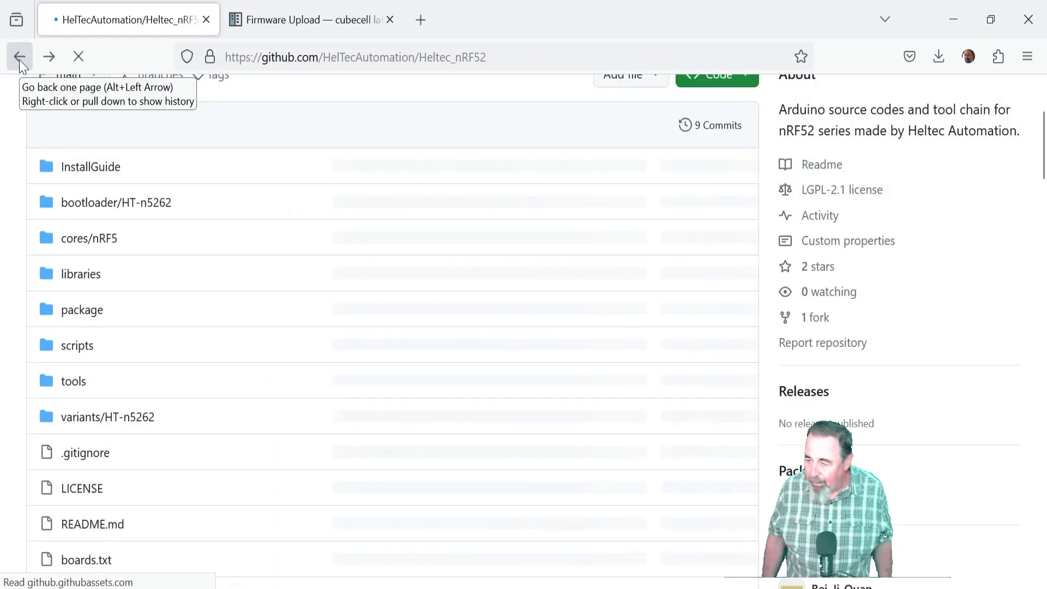
click(20, 58)
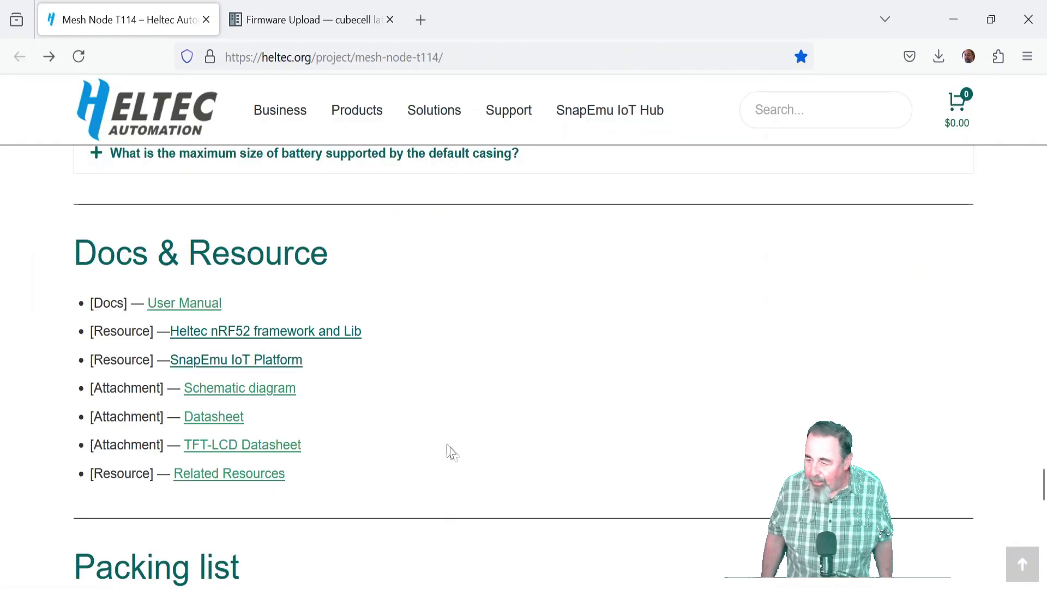
Download nrf-mestastic-V242.uf2 from Related Resources and show it in its Downloads folder
click(251, 473)
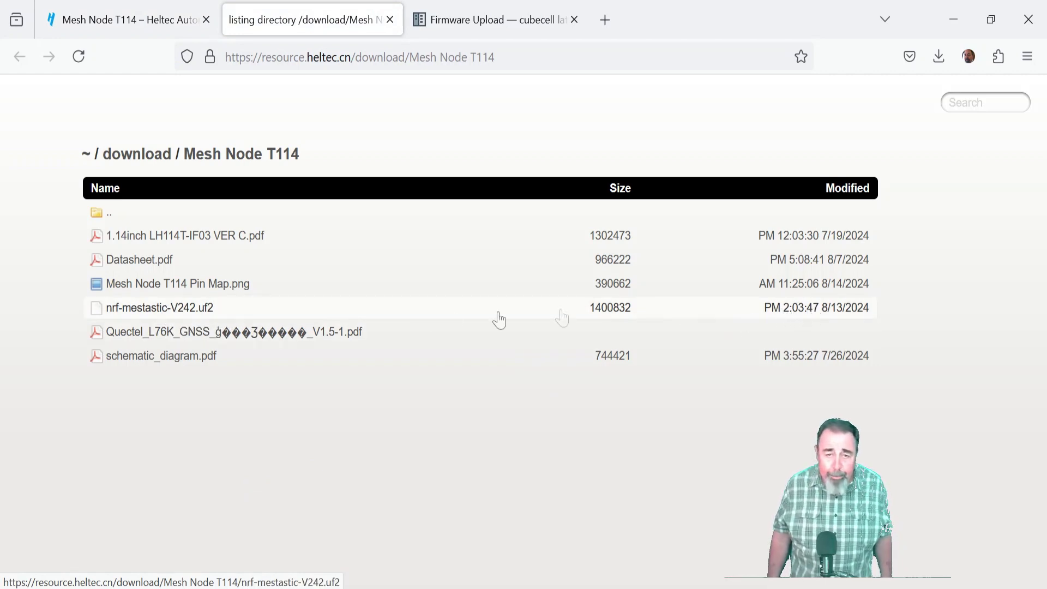
click(175, 313)
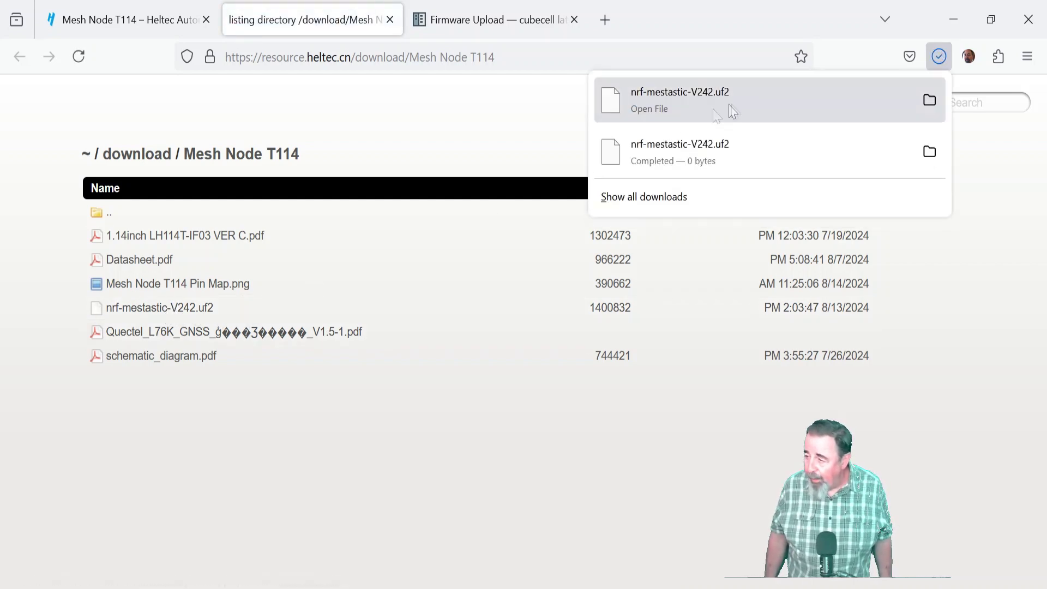
right_click(760, 106)
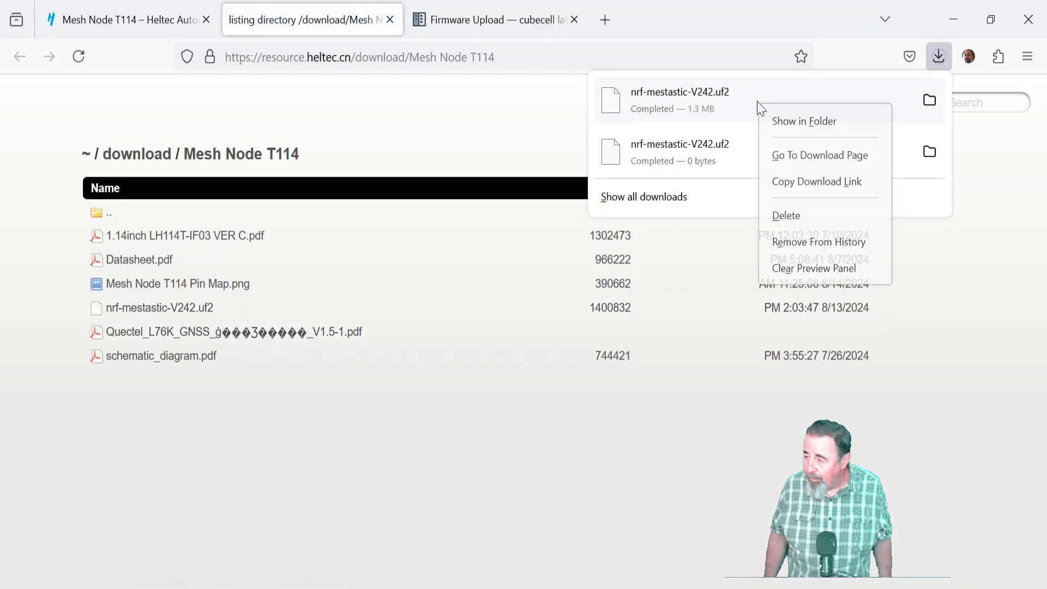
click(793, 122)
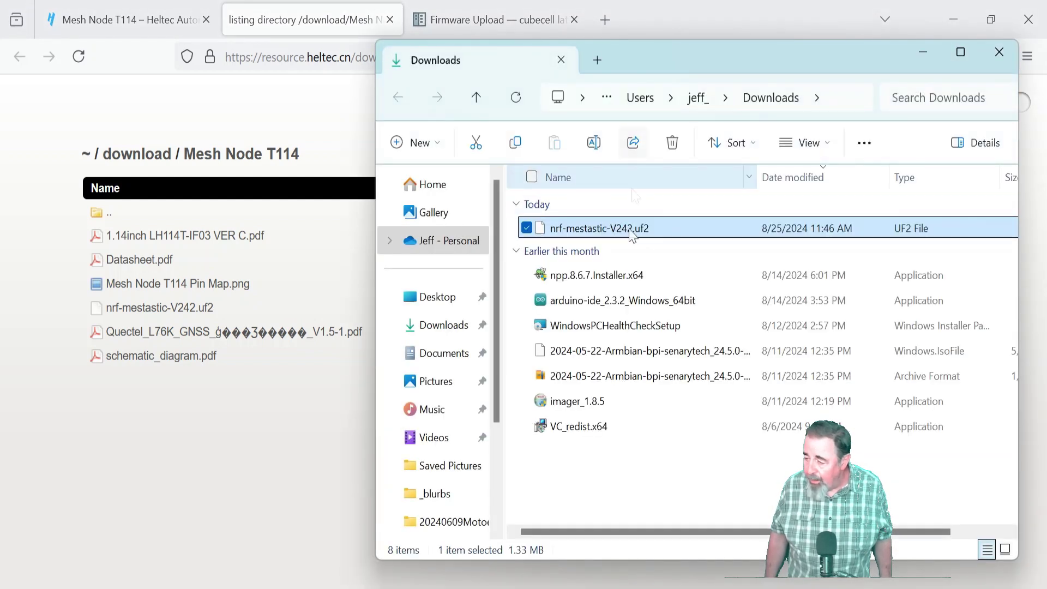
Snap the HT-n5262 (D:) window to the left half and Downloads to the right
ctrl+click(629, 229)
drag(589, 229, 327, 561)
drag(813, 27, 1, 3)
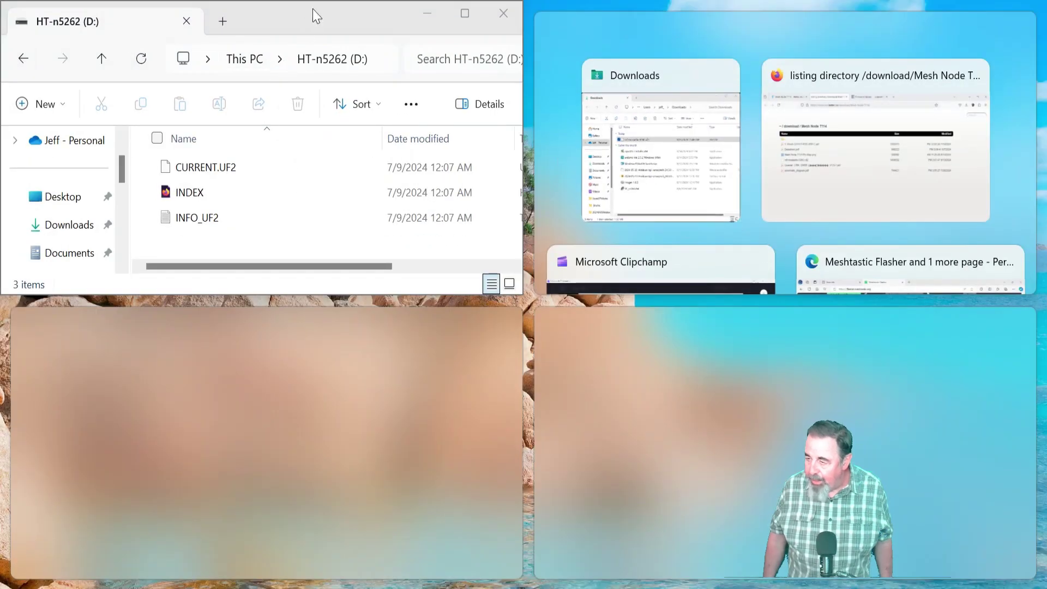
drag(312, 9, 1, 207)
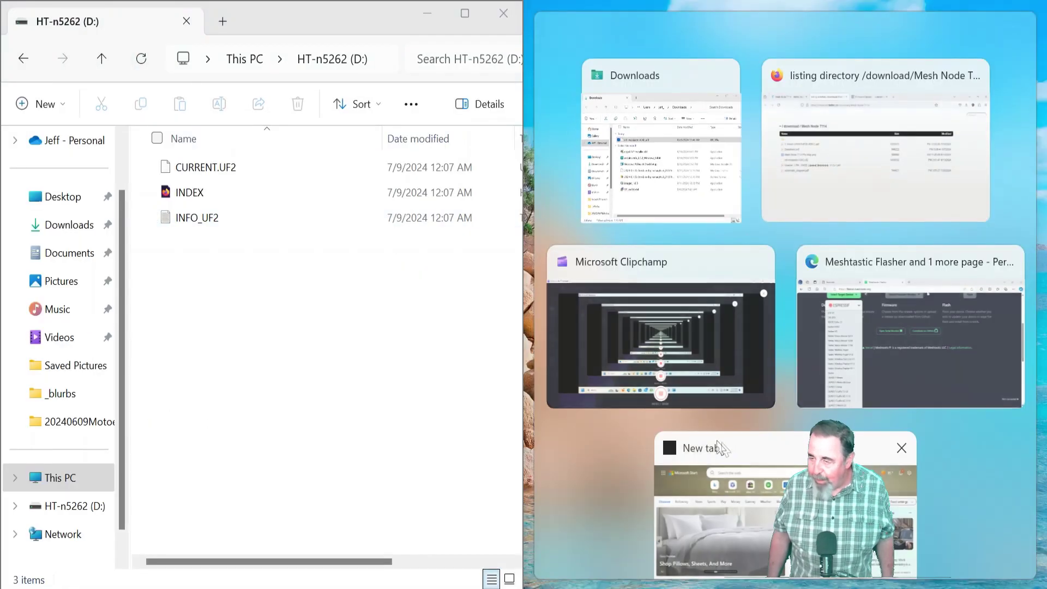
click(676, 152)
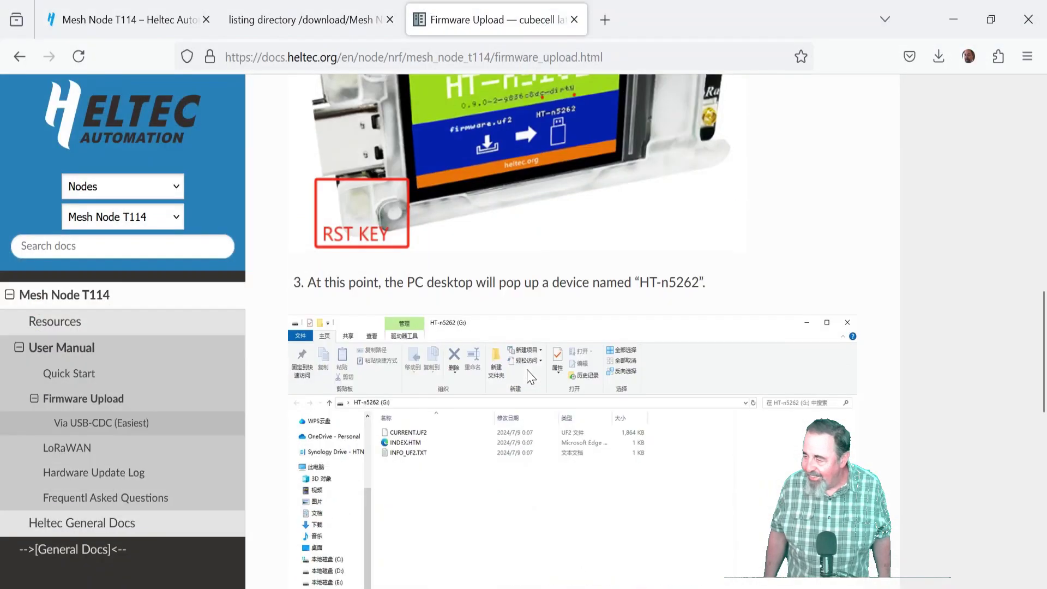
Copy nrf-mestastic-V242.uf2 from Downloads onto the HT-n5262 (D:) drive
scroll(528, 372, down, 2)
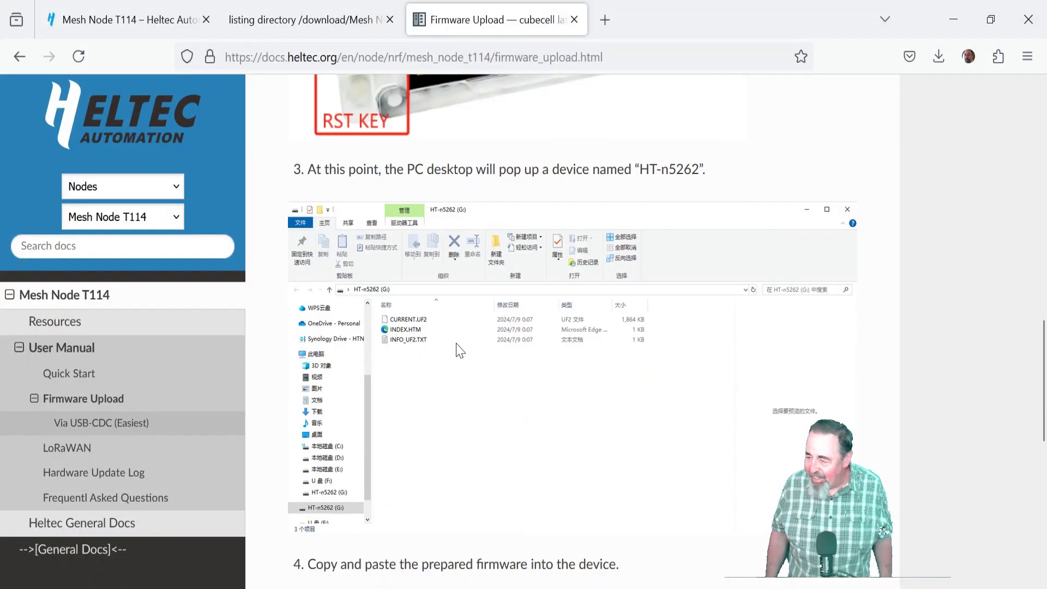
scroll(457, 346, down, 6)
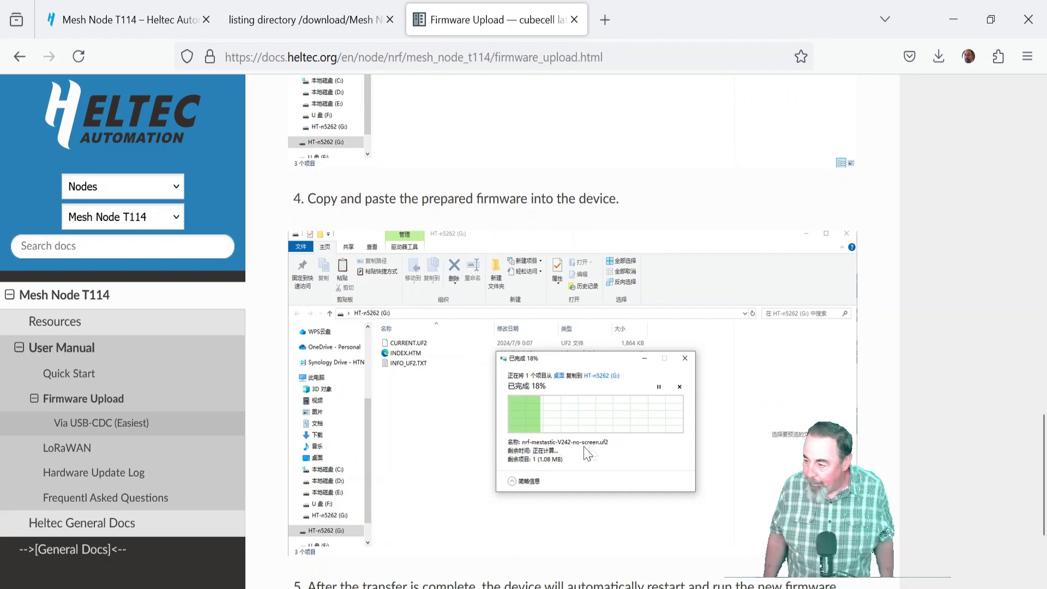
scroll(584, 450, down, 3)
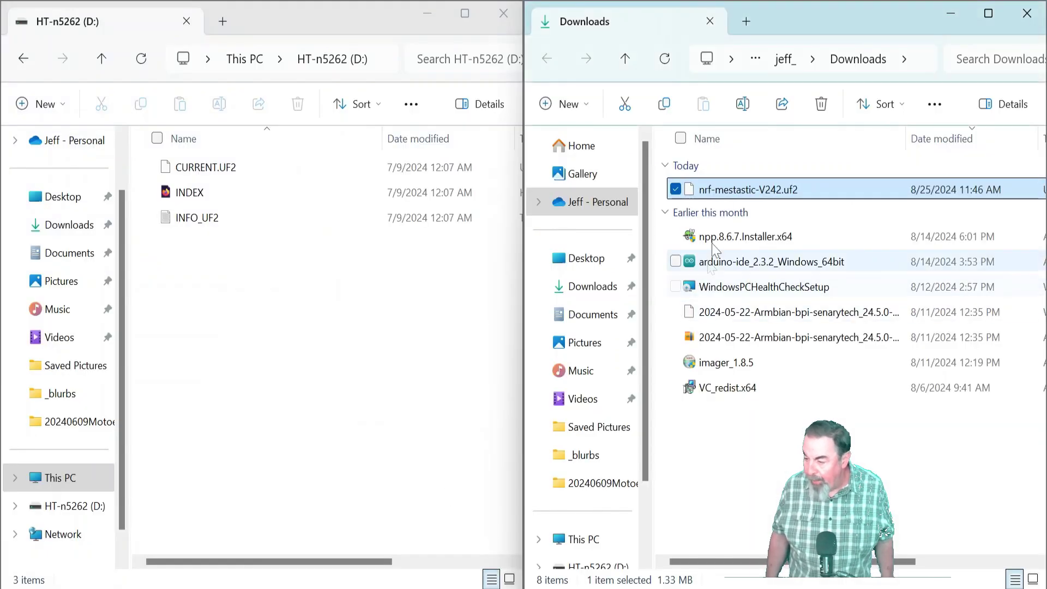
drag(728, 192, 223, 341)
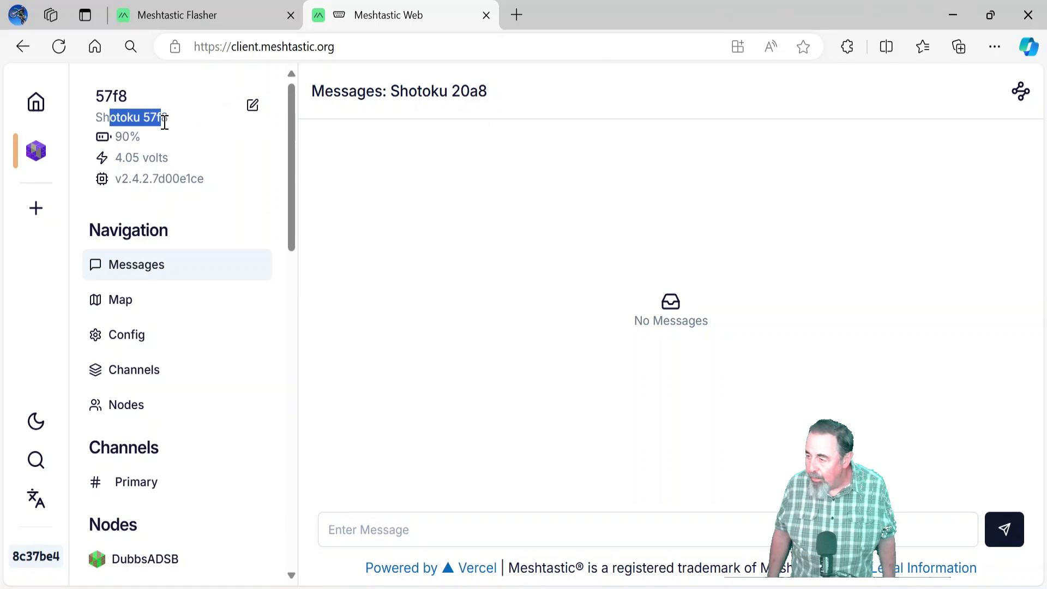
Check the LoRa settings in Radio Config: region US, hop limit 7
click(126, 343)
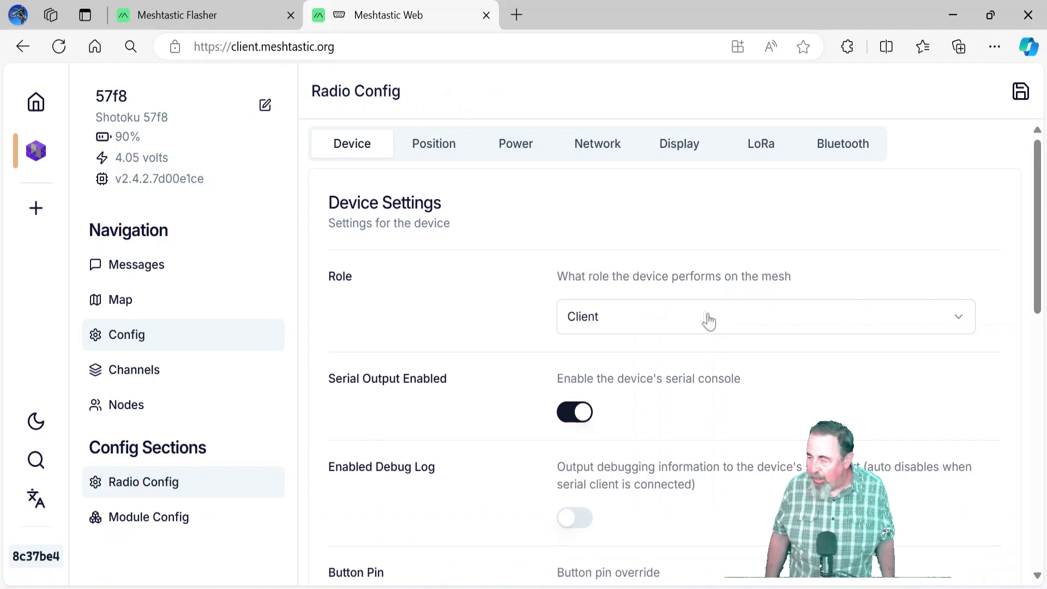
click(760, 145)
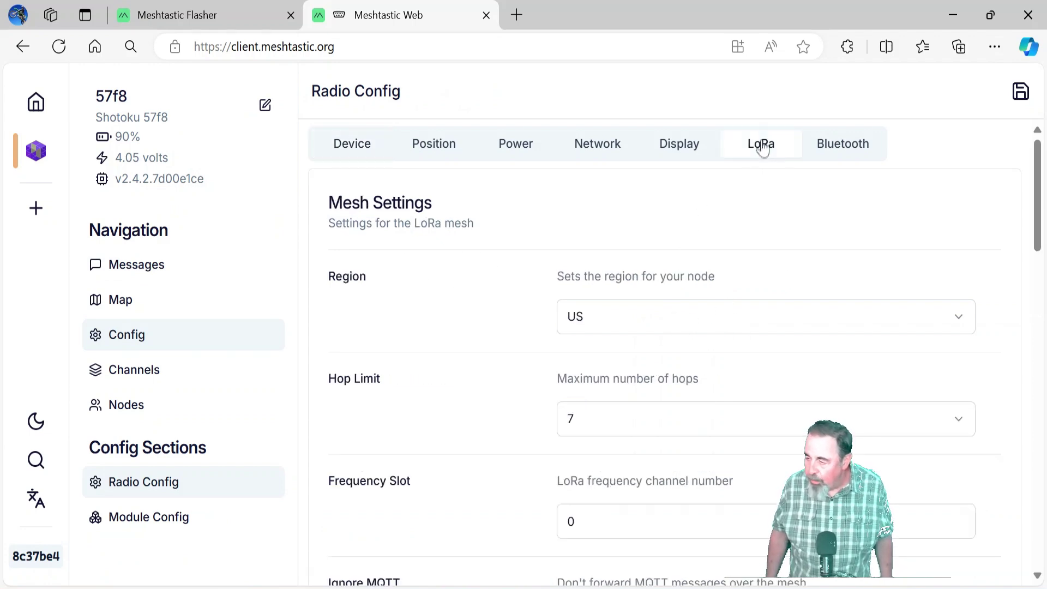
scroll(546, 327, down, 2)
click(611, 334)
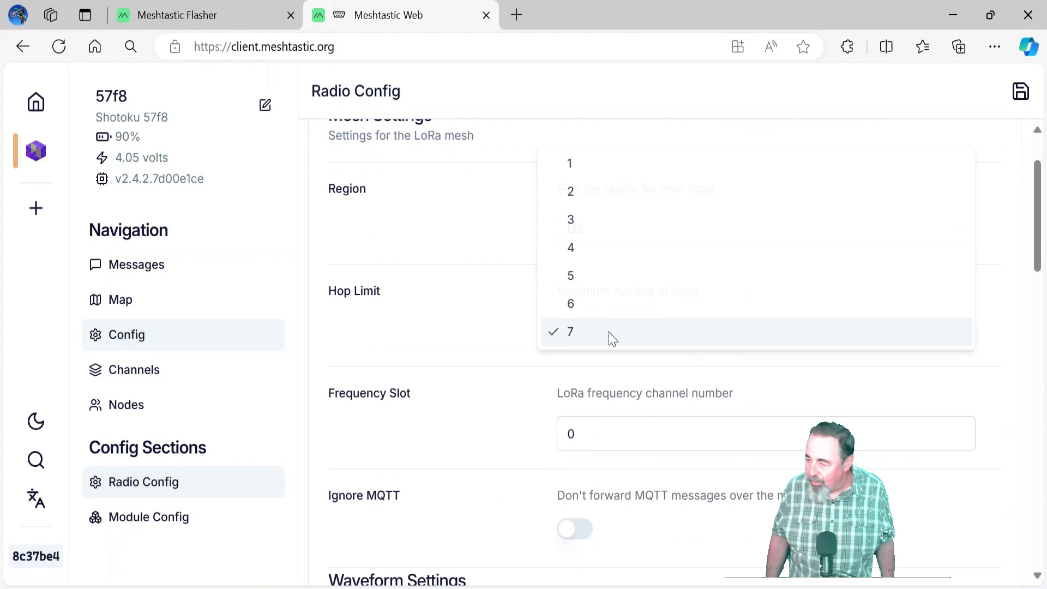
click(611, 333)
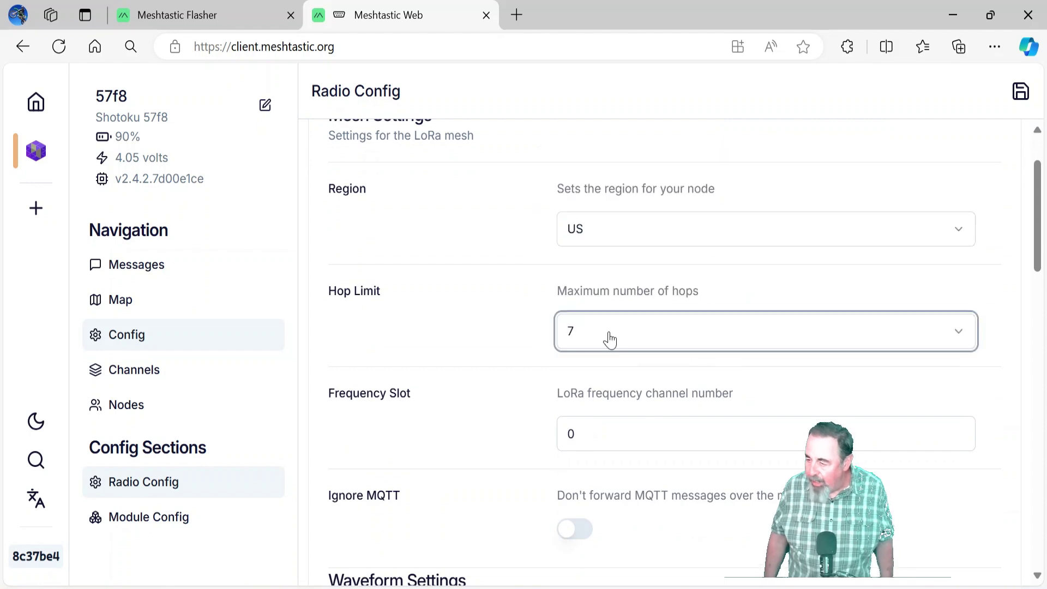
scroll(469, 188, up, 2)
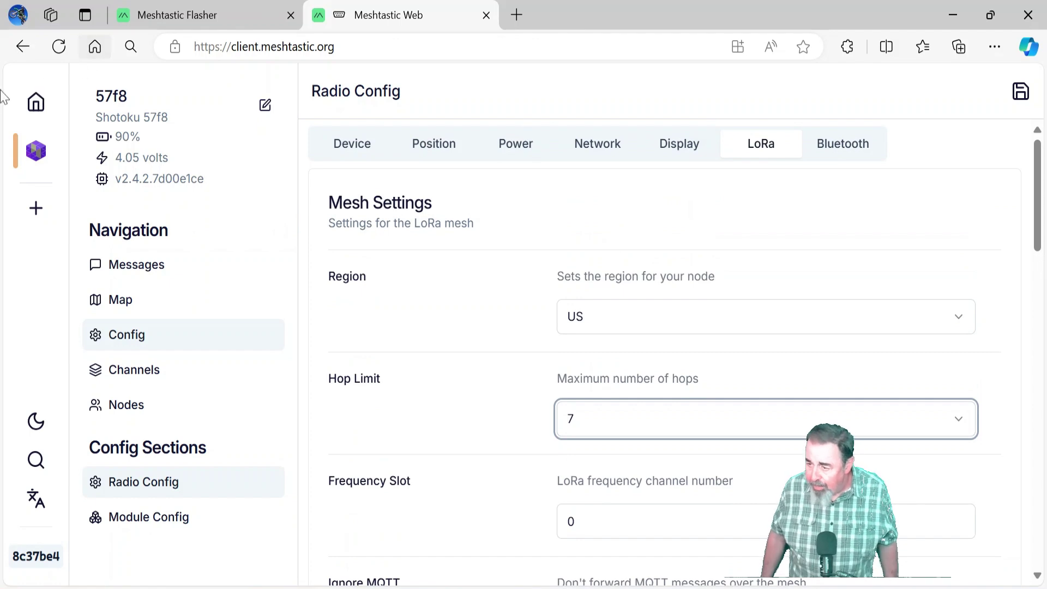
Send 'Thanks! First time powering on and flashing the Heltec T114.' on the Primary channel
click(140, 267)
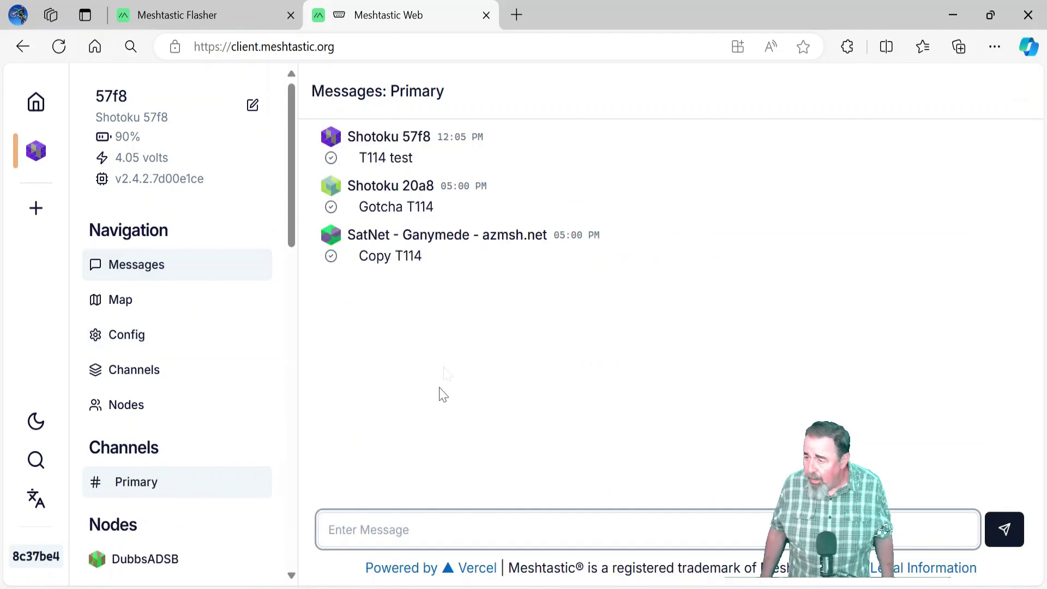
click(422, 527)
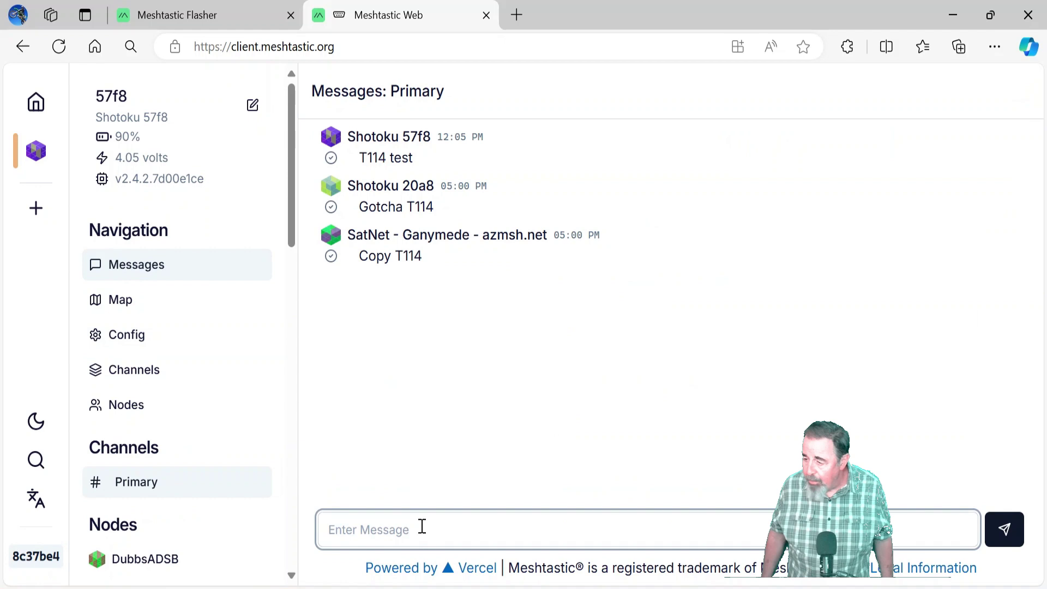
text(Th)
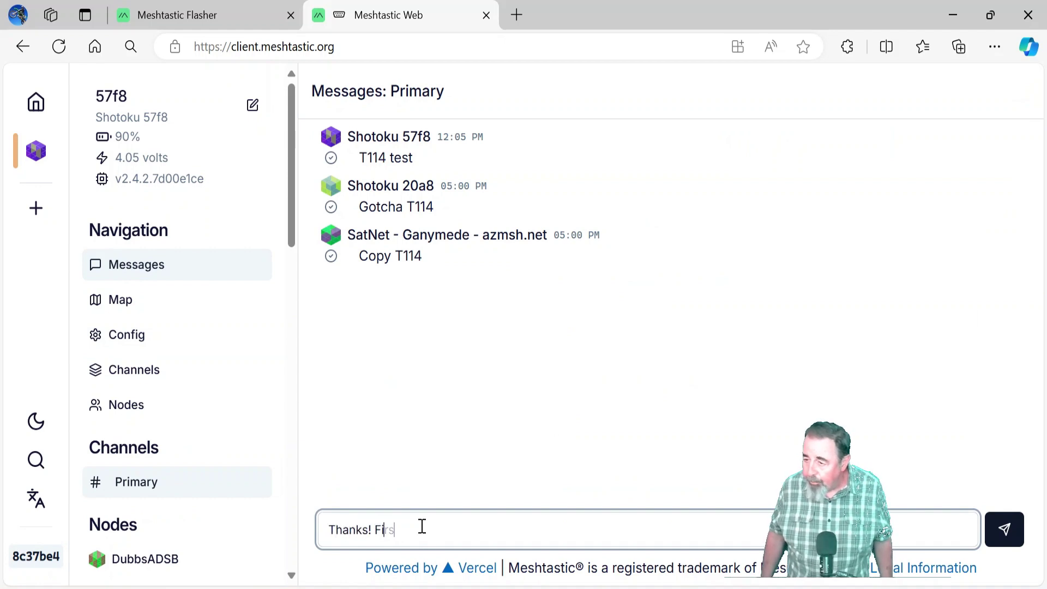
text(anks! First time)
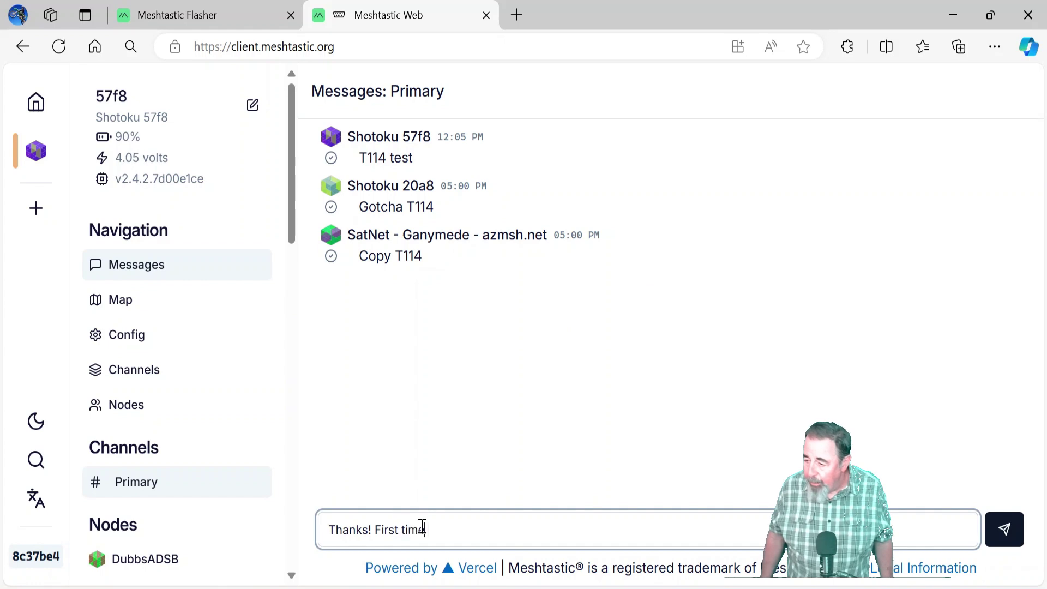
text( powering)
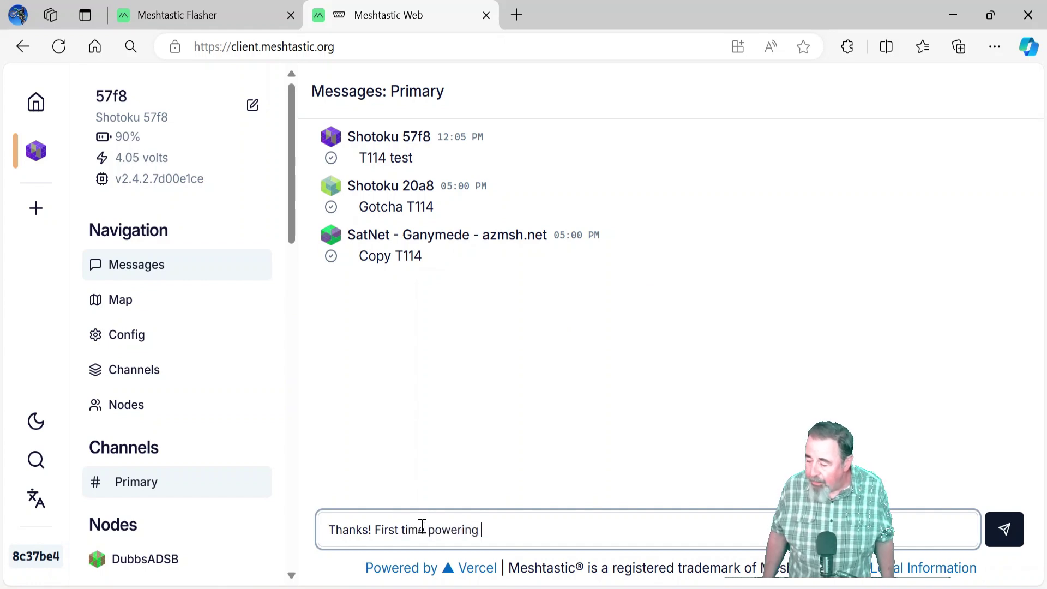
text( on and f)
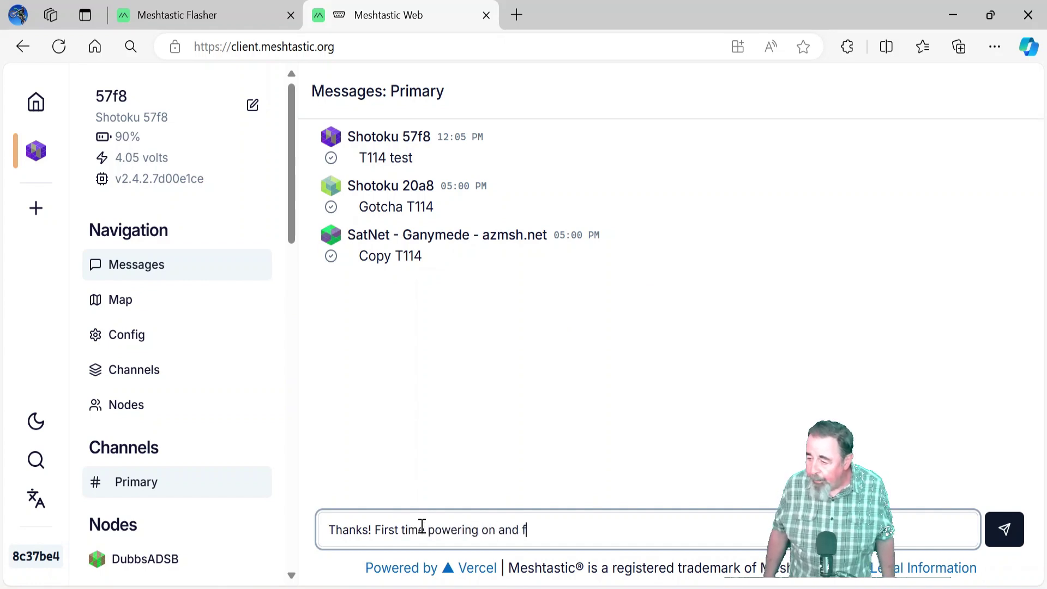
text(lashing the Heltec T114.)
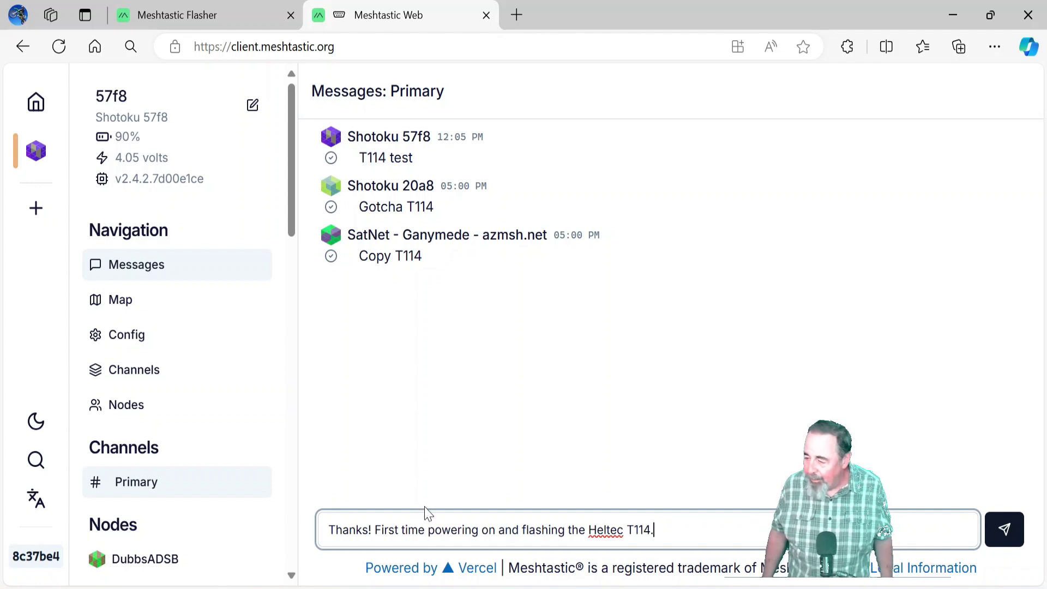
key(Return)
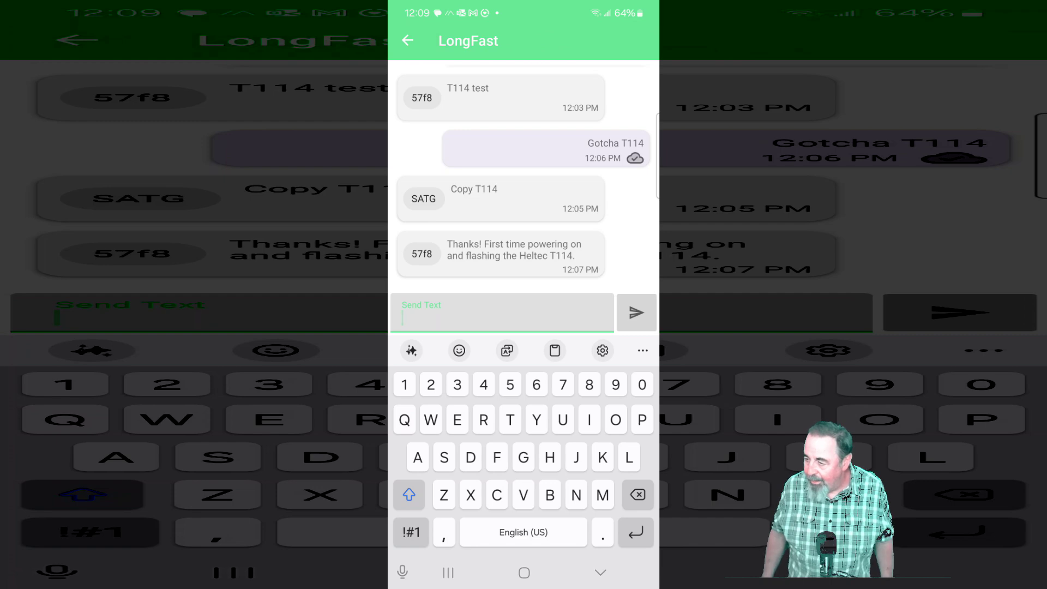
On the phone, open a direct message to Shotoku 57f8 from Nodes and send 'Hello'
click(407, 41)
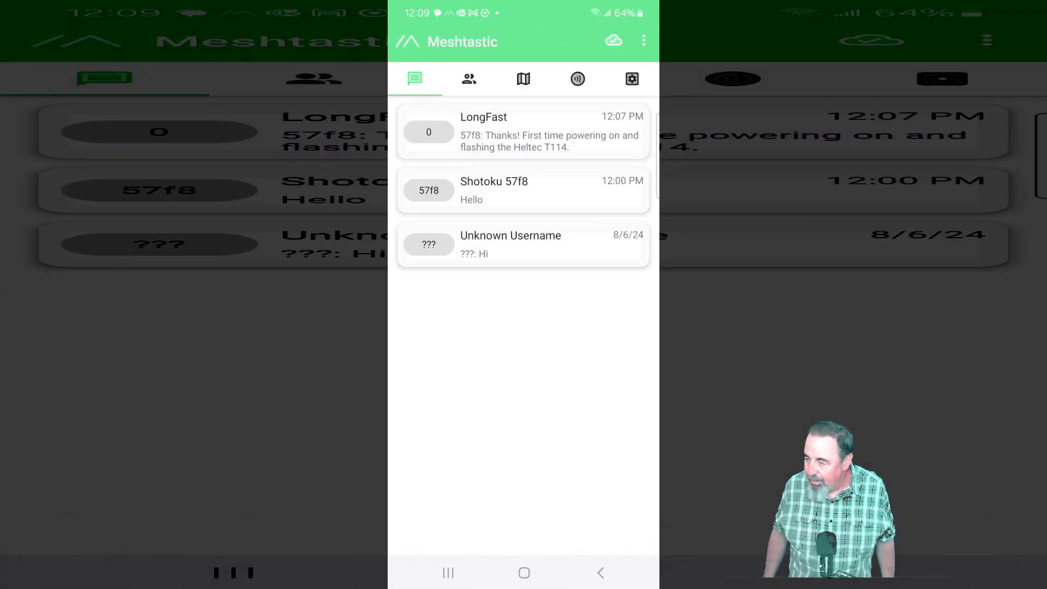
click(469, 78)
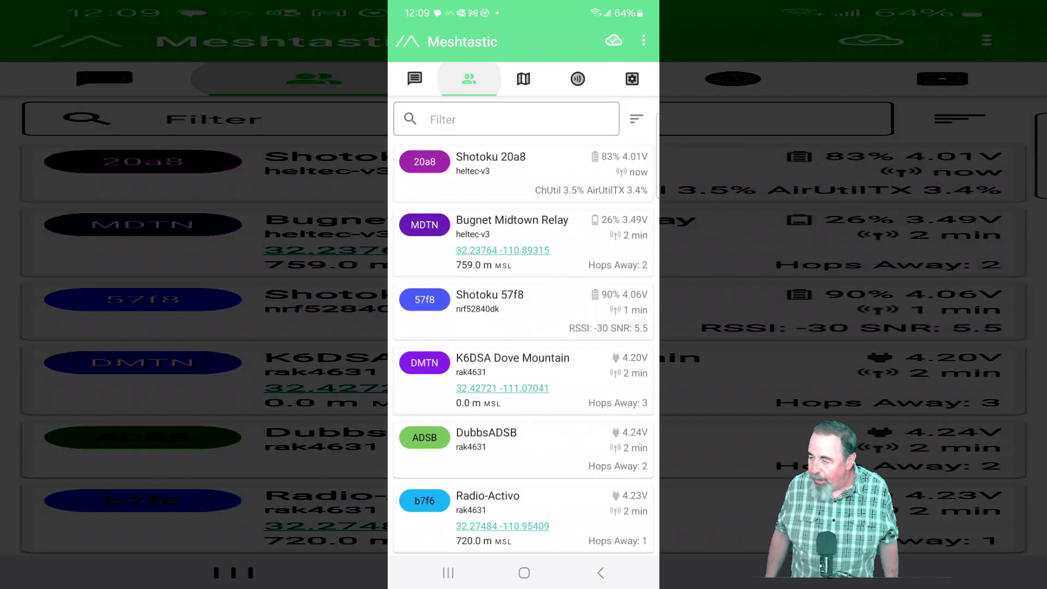
click(426, 300)
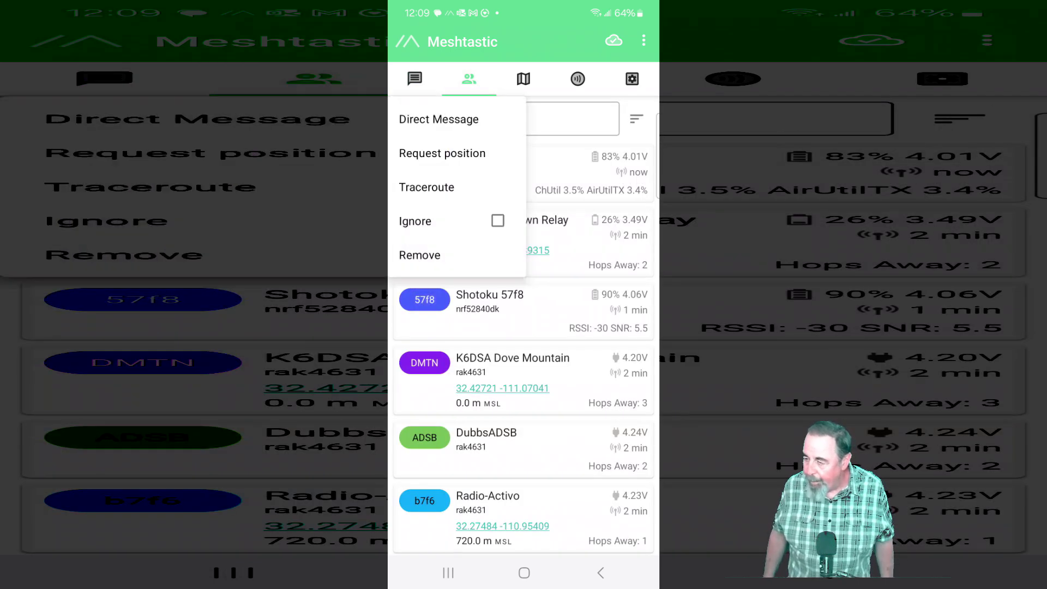
click(439, 119)
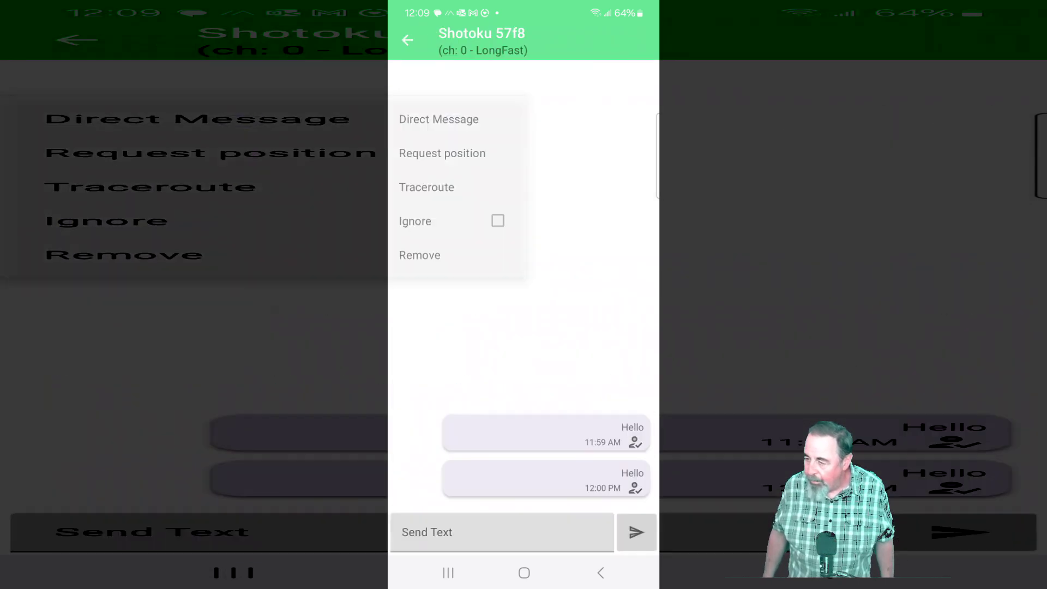
click(502, 532)
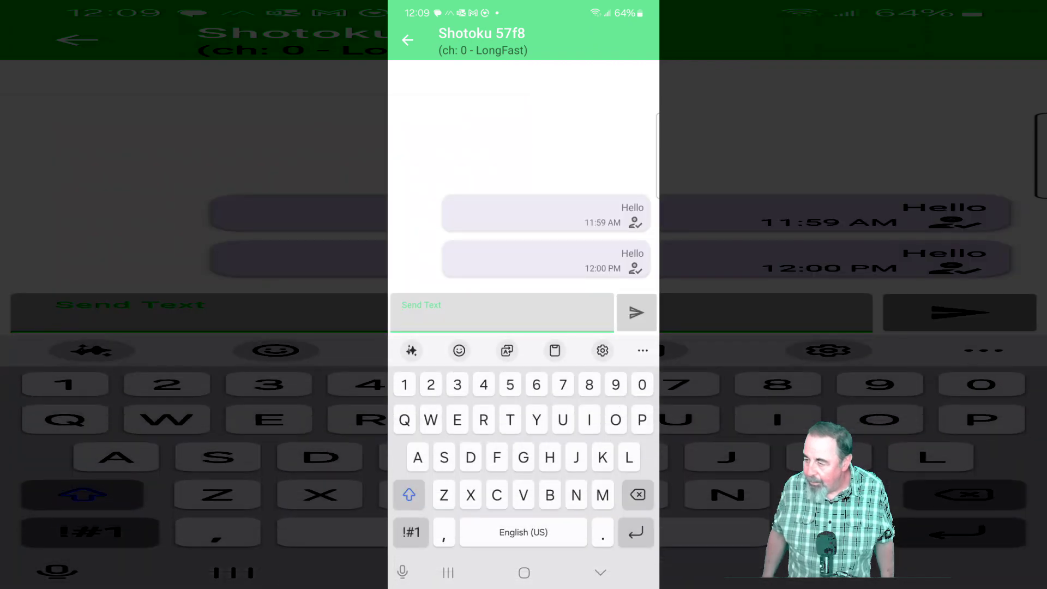
text(He)
click(524, 351)
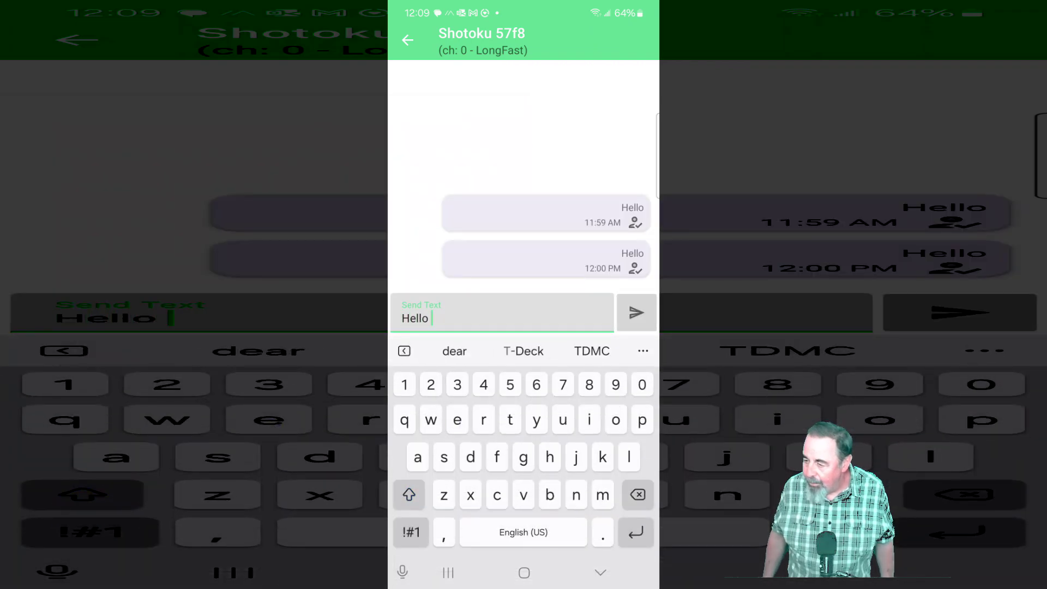
click(637, 313)
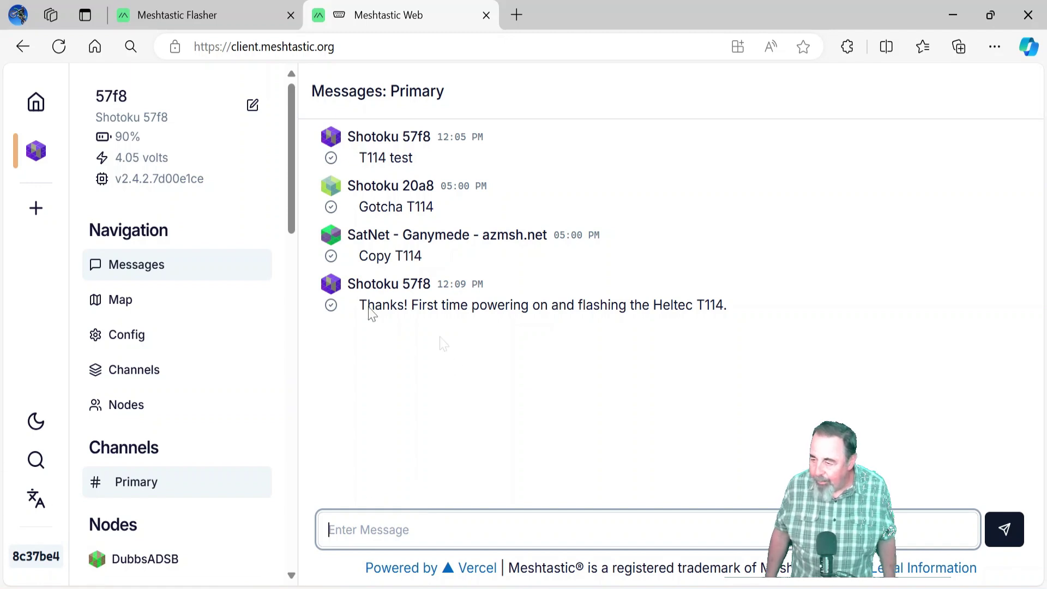
Find Shotoku 20a8 in the sidebar Nodes list and send it a direct 'Hello'
scroll(223, 326, down, 5)
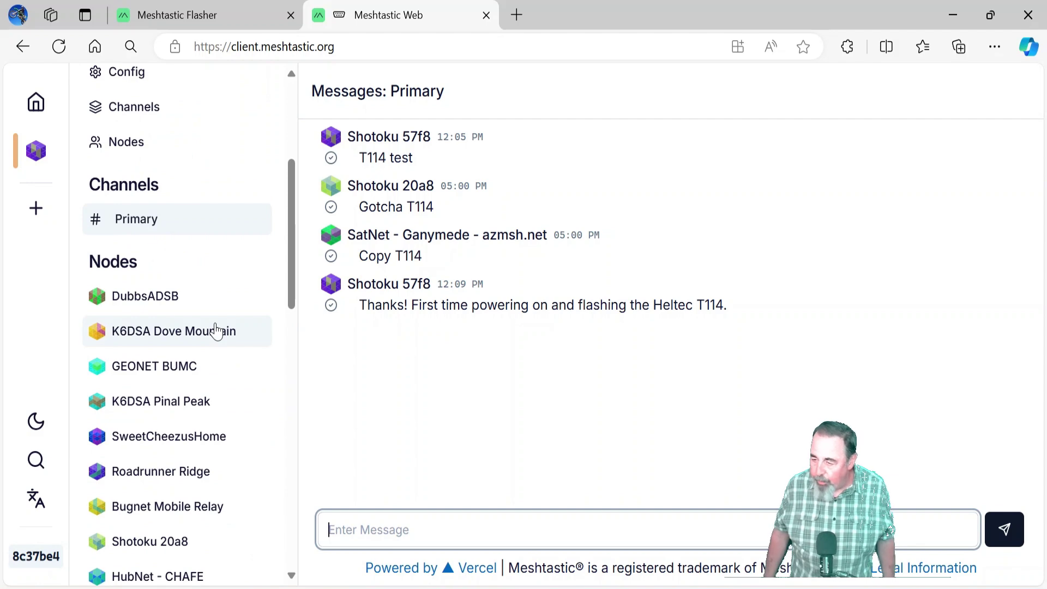
scroll(216, 329, down, 3)
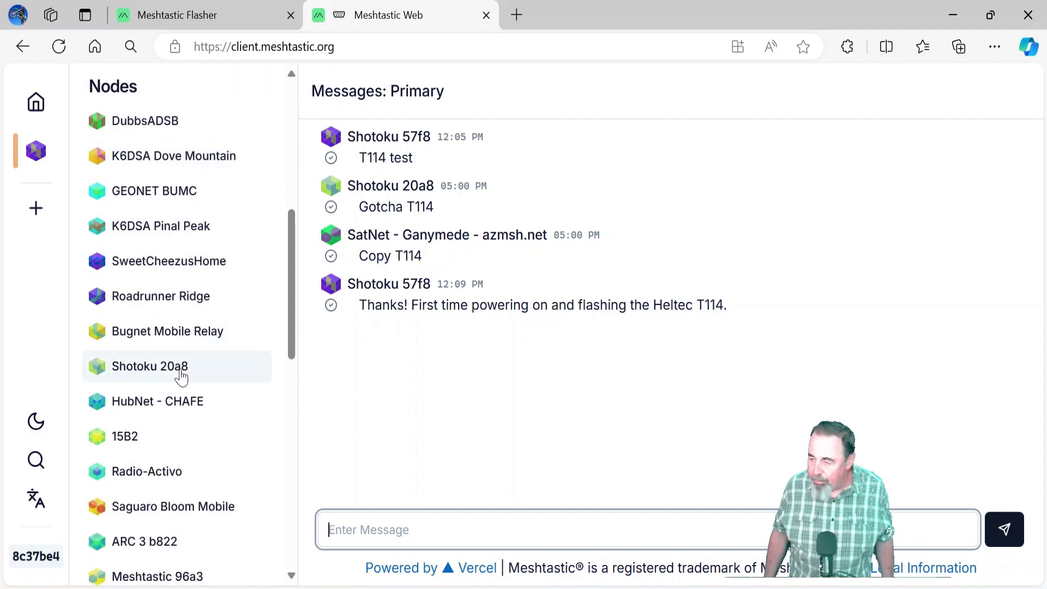
scroll(181, 376, down, 3)
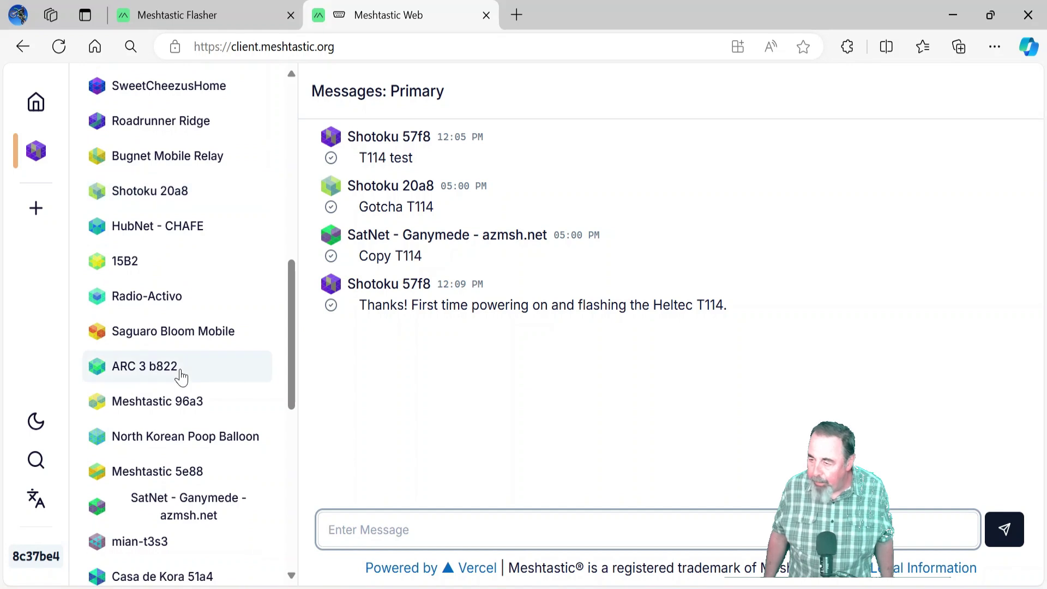
click(157, 191)
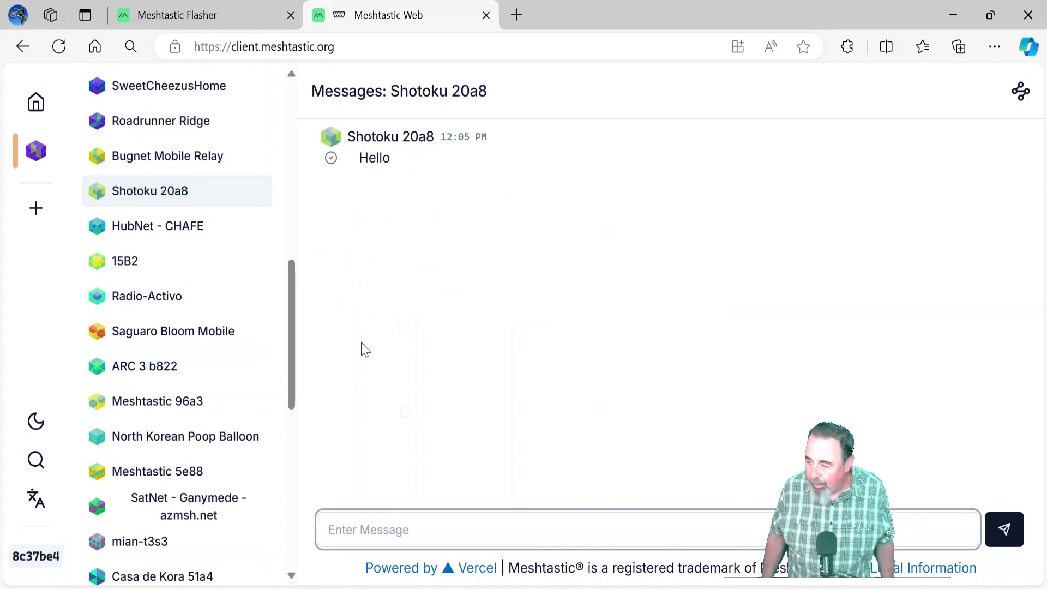
click(517, 524)
text(Hello)
key(Return)
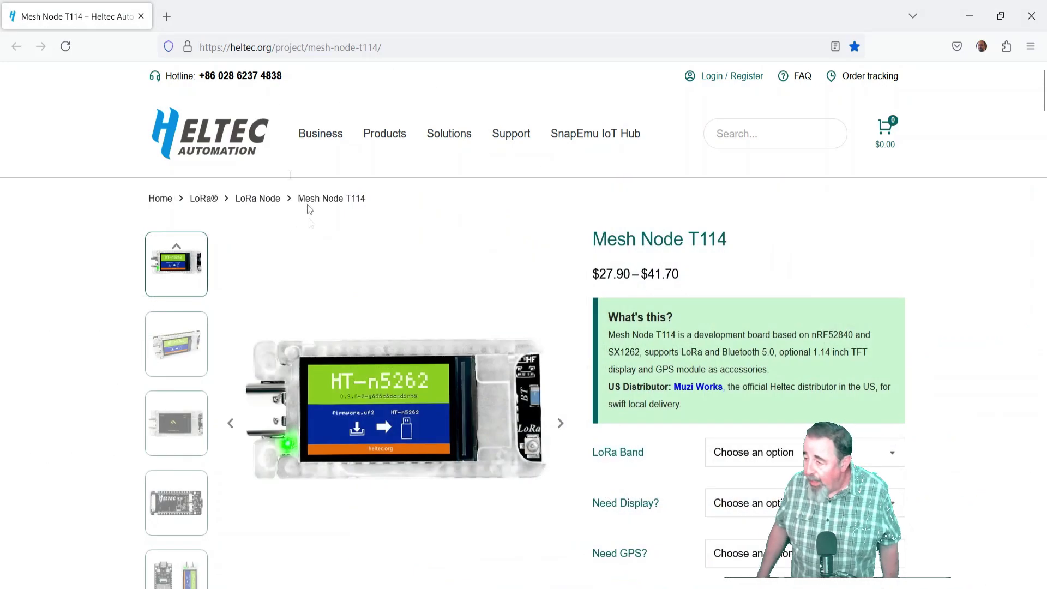
Choose the 902~928MHz LoRa band and Yes for display, GPS and shell options
click(796, 452)
click(768, 562)
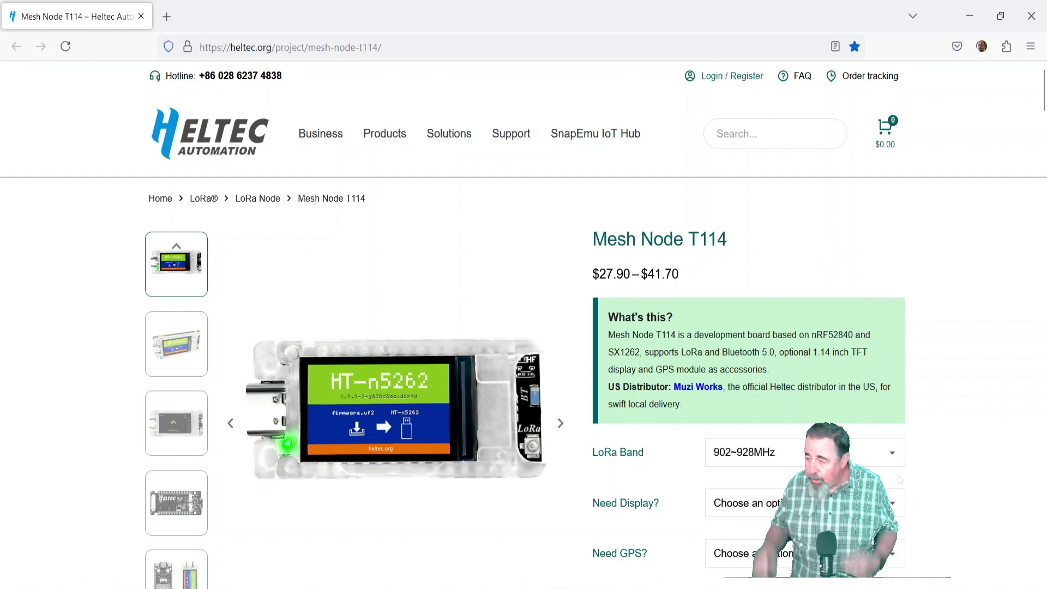
scroll(950, 434, down, 3)
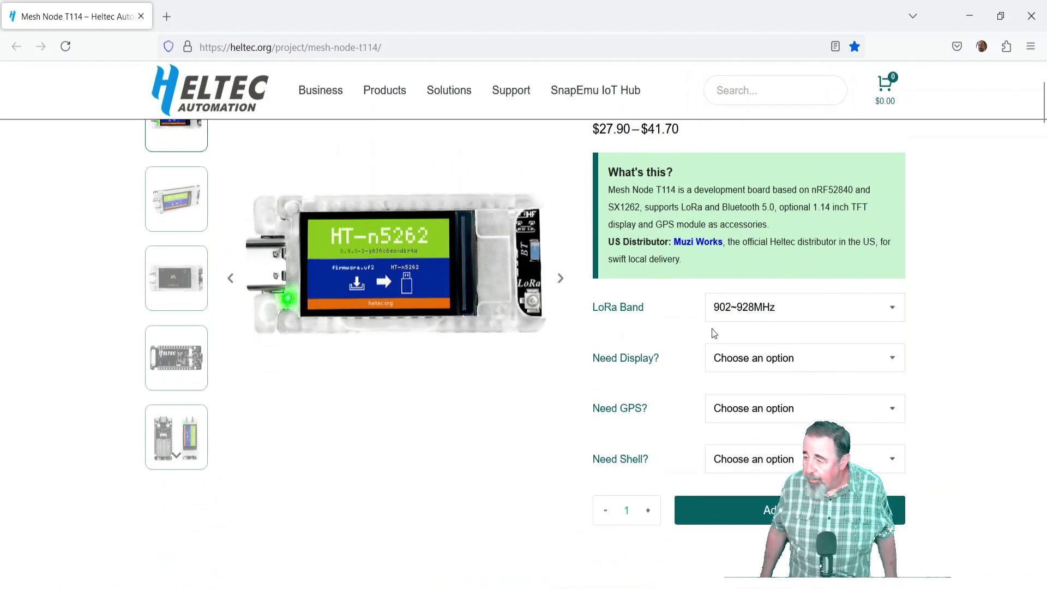
click(736, 357)
click(733, 407)
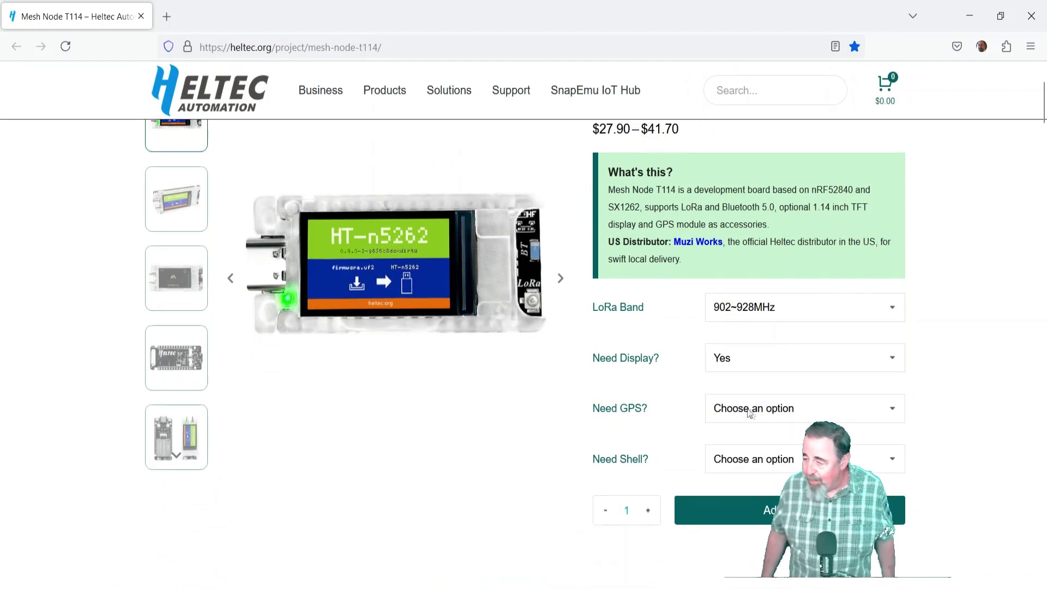
click(728, 408)
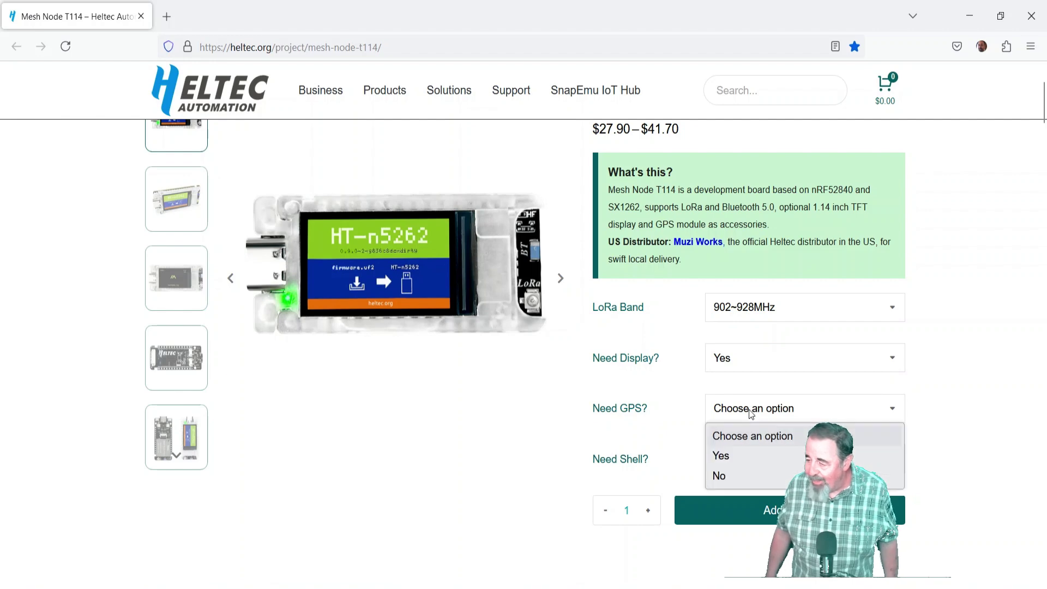
click(733, 452)
click(738, 463)
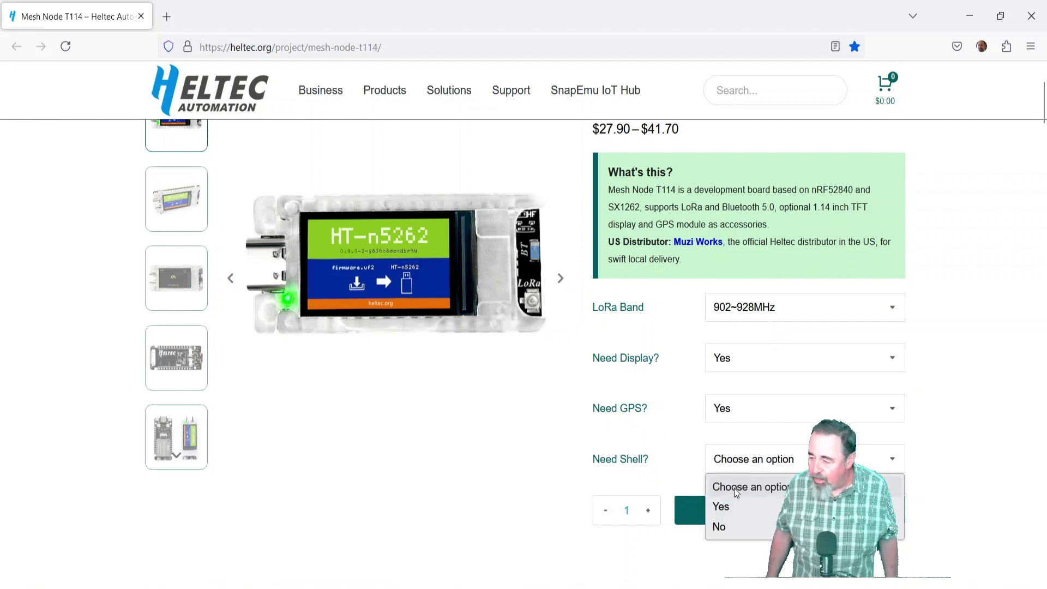
click(728, 507)
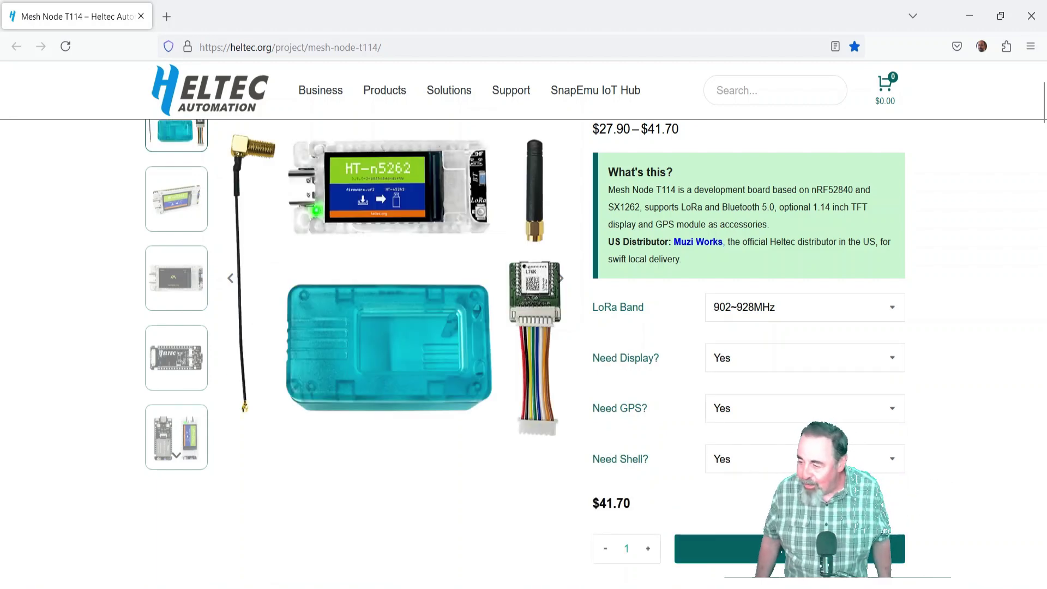
Briefly select the Mesh Node T114 title, then switch to the YouTube playlist window
scroll(523, 349, up, 2)
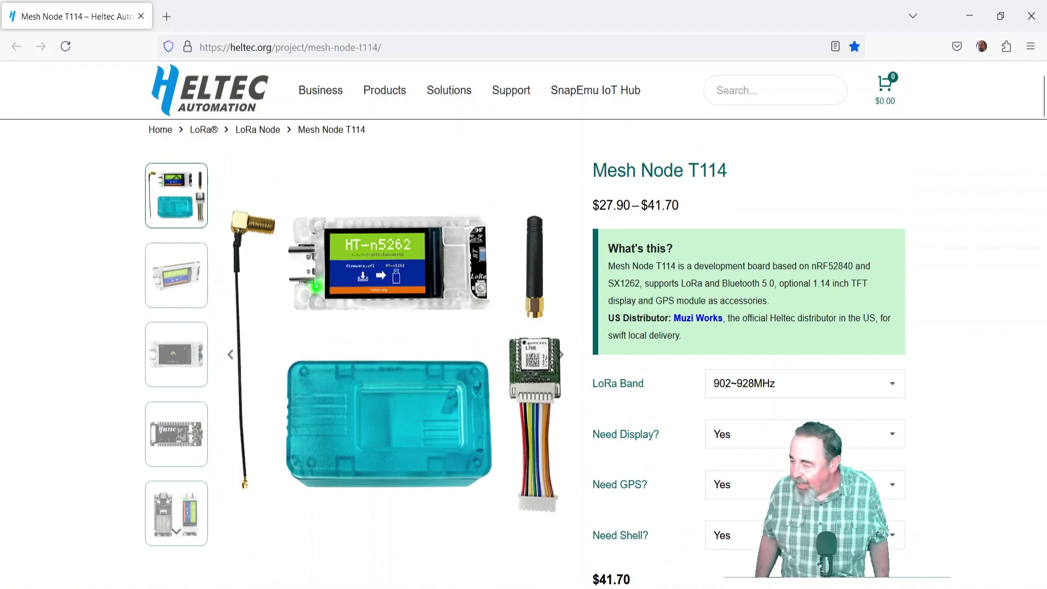
drag(599, 176, 738, 168)
click(771, 170)
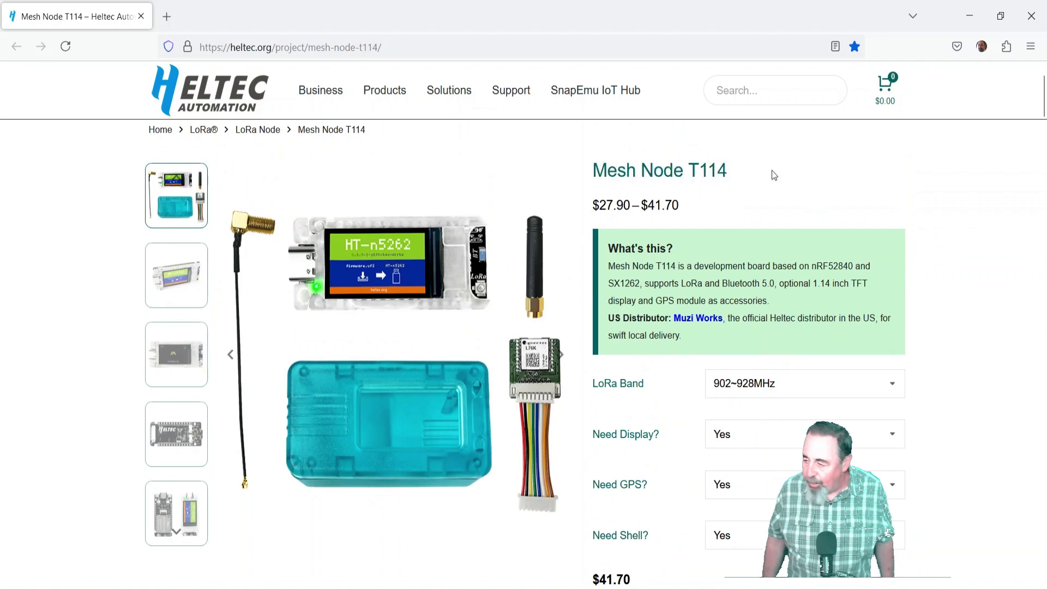
key(alt+Tab)
scroll(731, 349, down, 12)
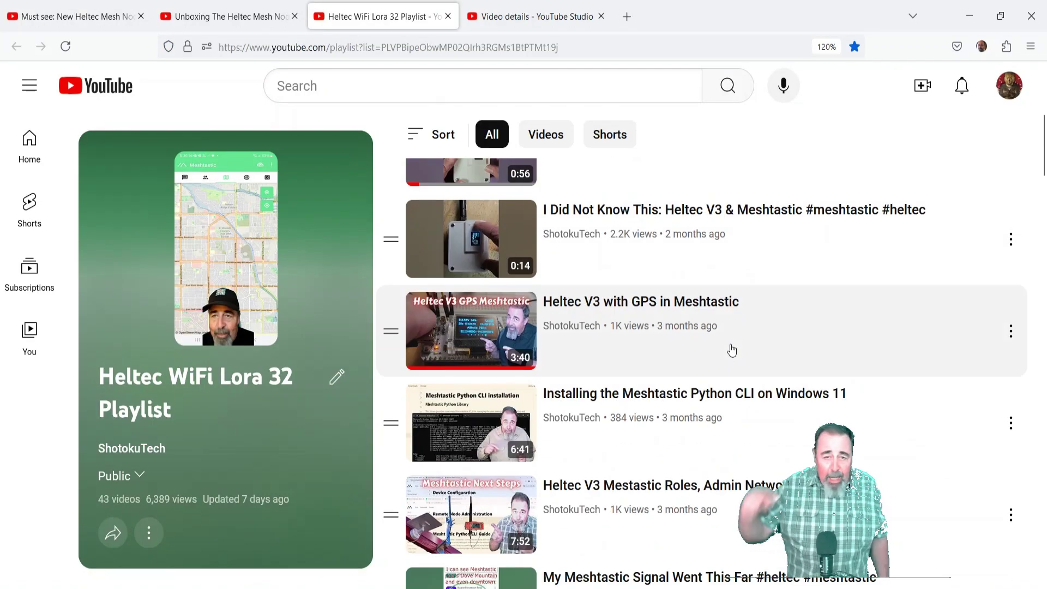
scroll(732, 349, down, 3)
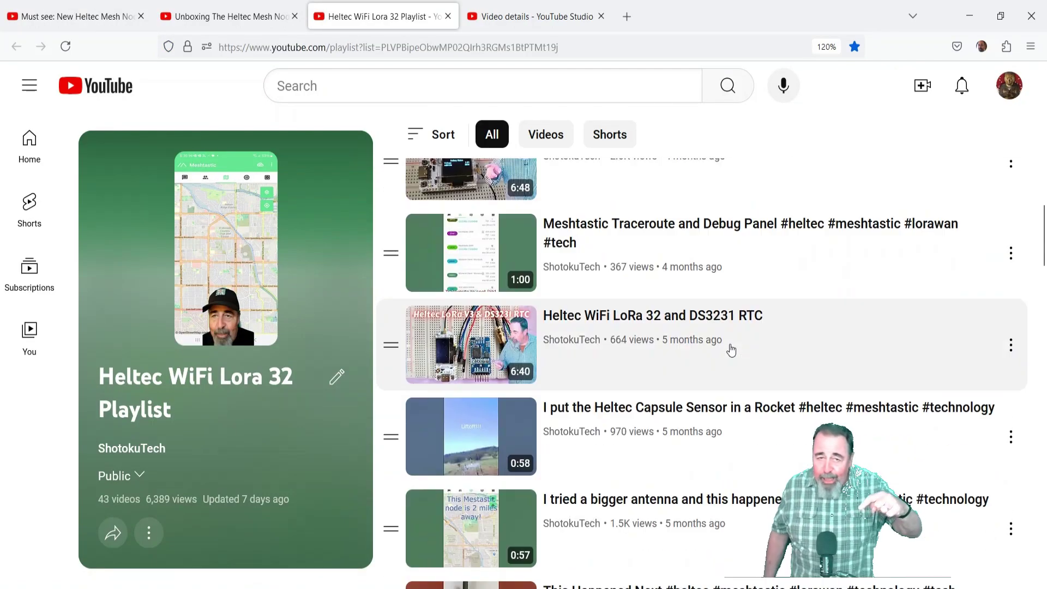
scroll(731, 349, down, 5)
scroll(731, 349, down, 5)
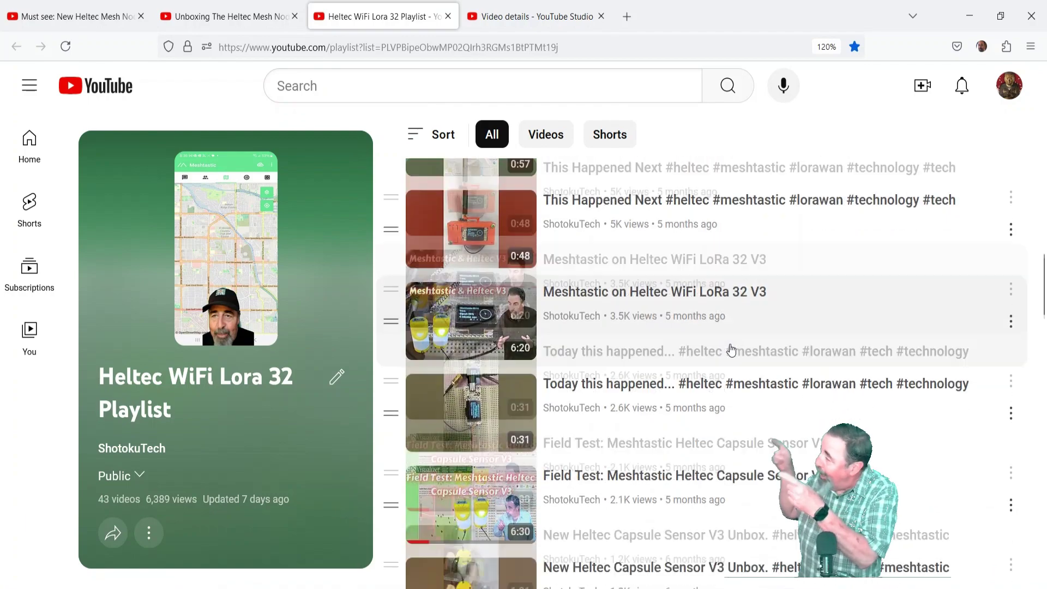
scroll(732, 352, up, 5)
scroll(732, 354, up, 20)
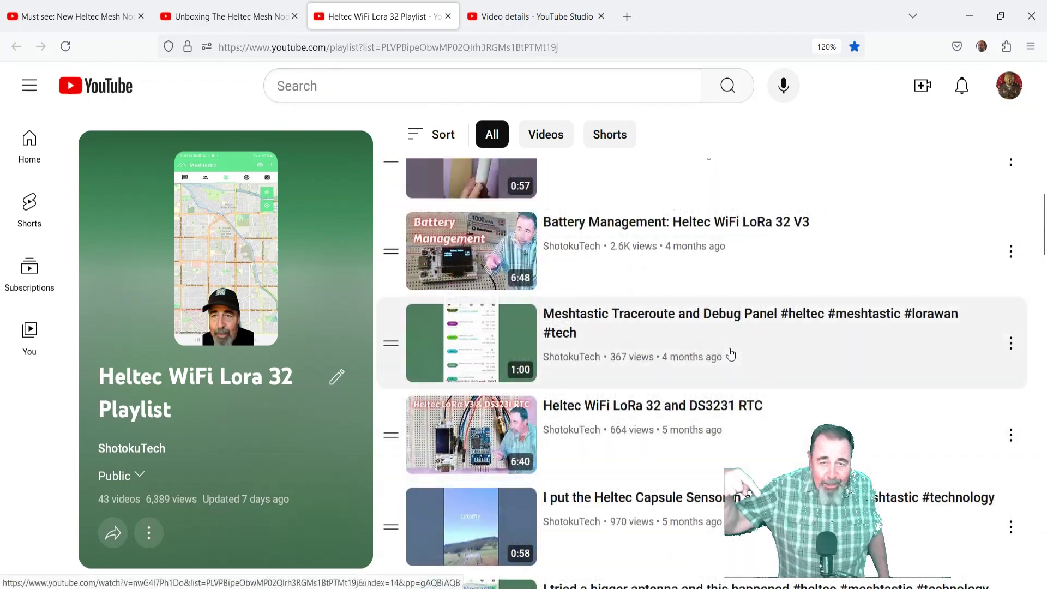